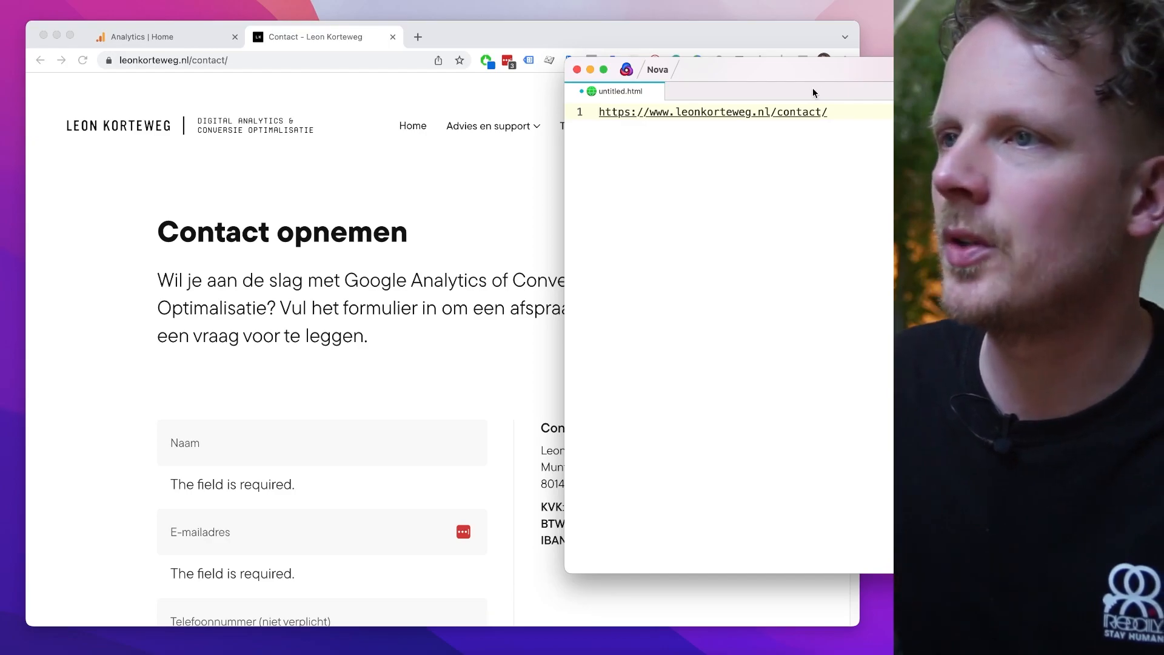
Step: Label the contact page URL in the Nova notes with "Form:"
type("Form:")
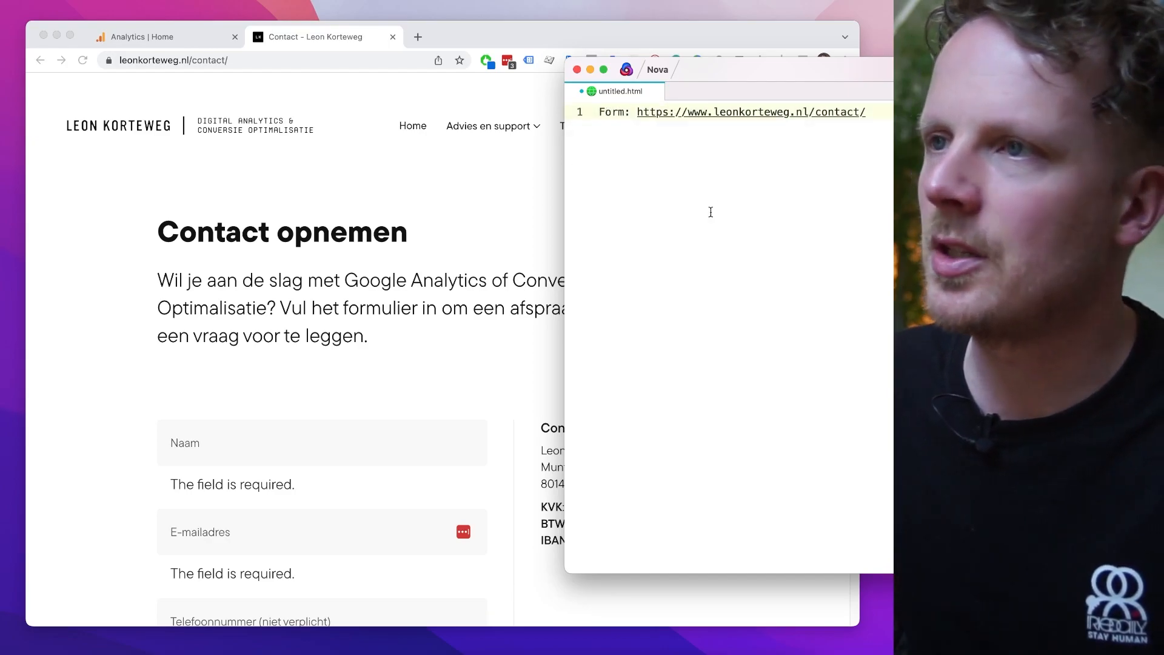
Step: Switch to Chrome and submit the contact form with Test as the name and question and a temporary e-mail address
key("super+Tab")
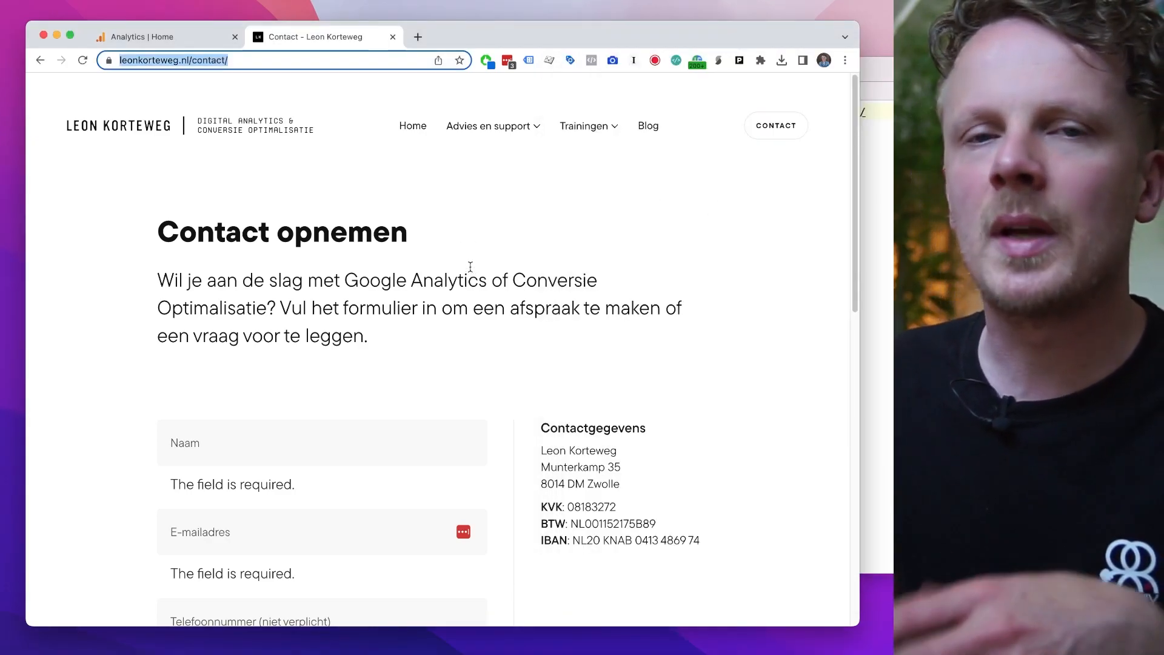
scroll(388, 309, "down", 2)
left_click(341, 332)
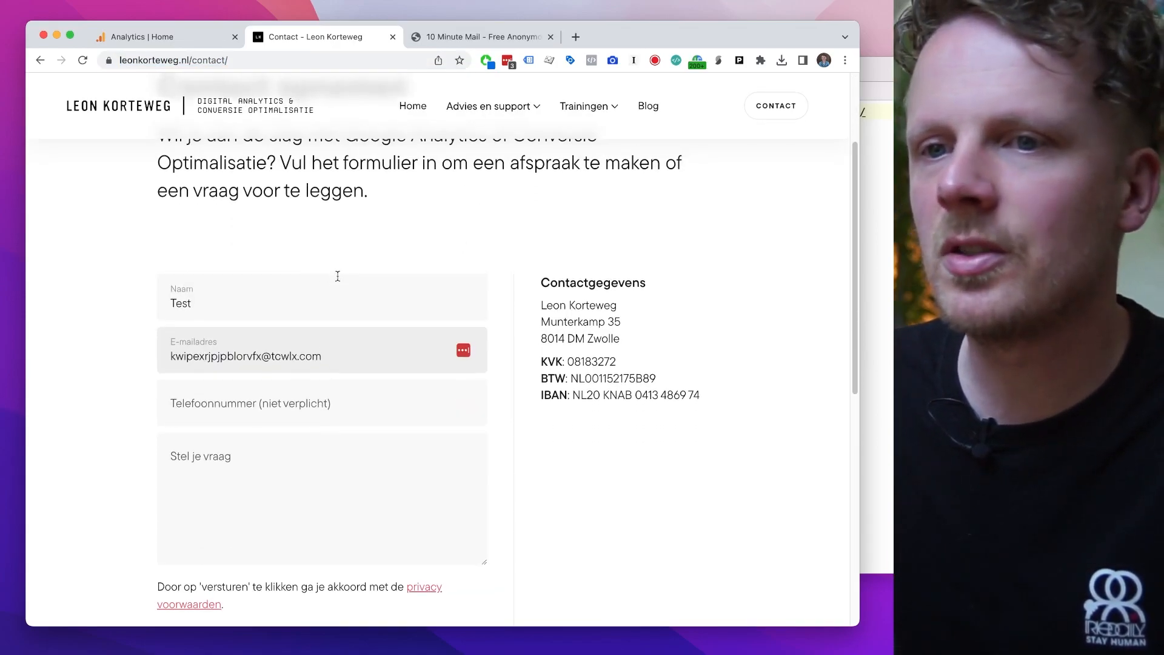
left_click(294, 476)
scroll(143, 483, "down", 3)
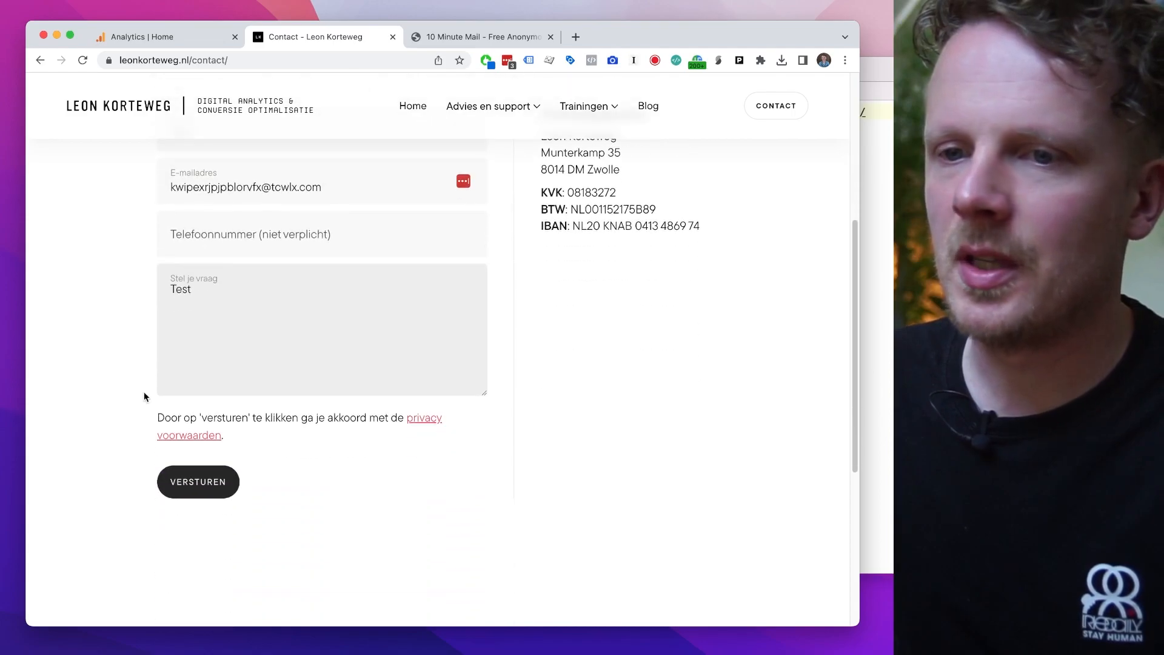
left_click(207, 496)
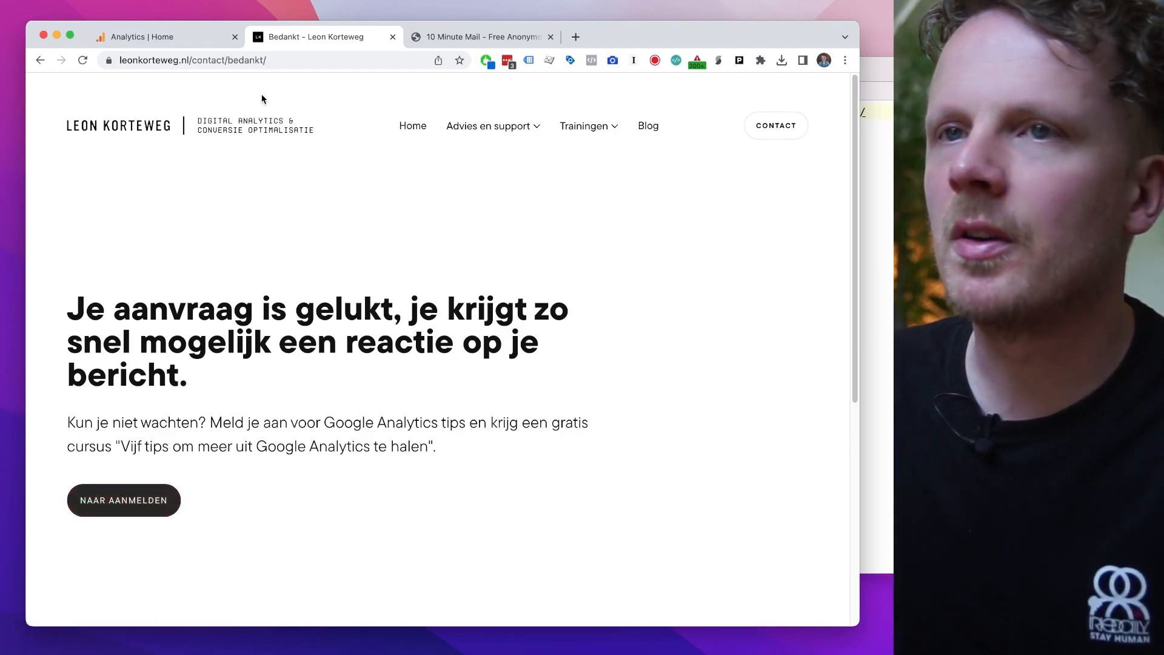
Step: Copy the confirmation page's URL into the Nova notes on a new line labelled "Thankyou page:"
left_click(242, 60)
key("super+c")
left_click(876, 168)
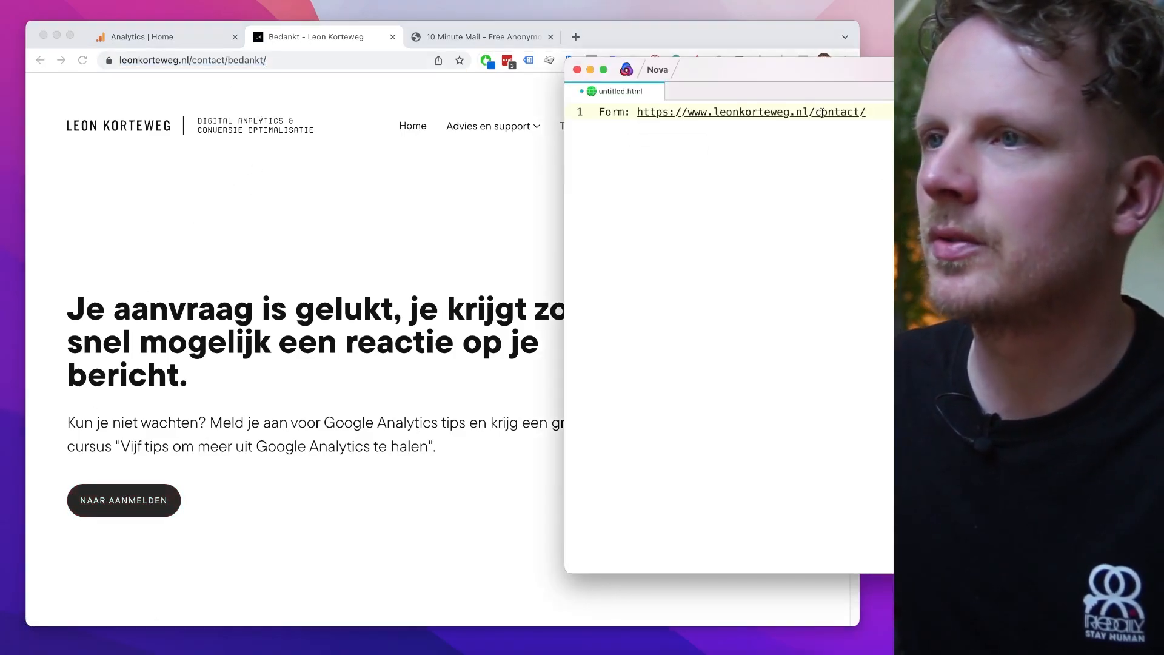
type("Thankyou page:")
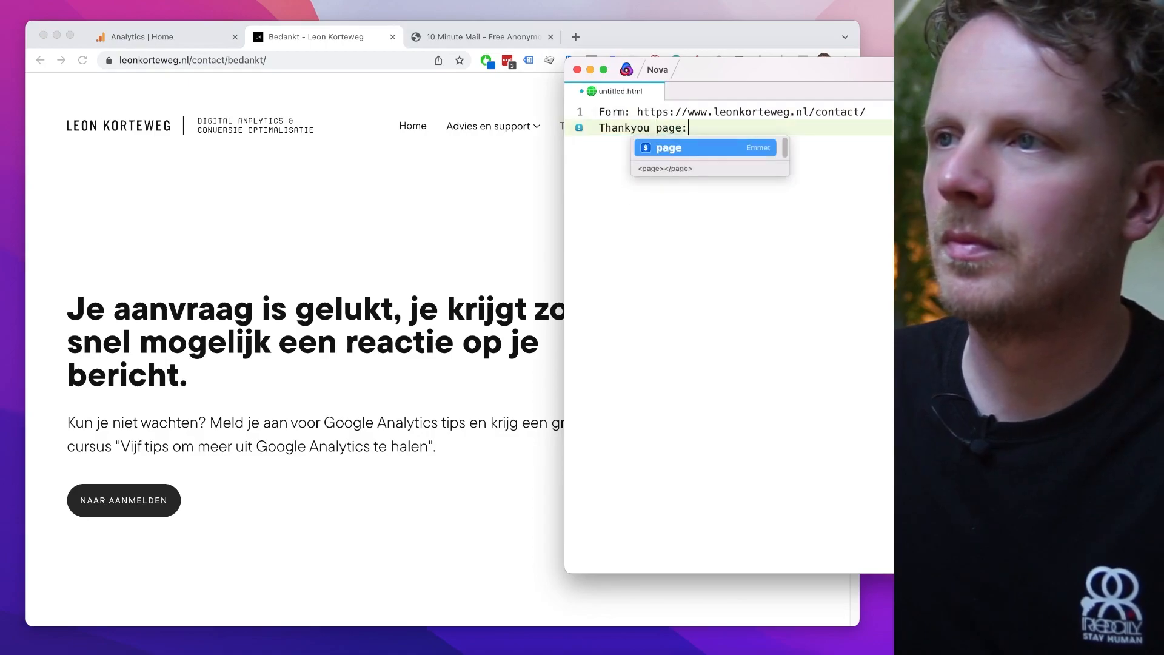
key("super+v")
Step: Align the form URL with the thank-you page URL below it and enlarge the editor text
left_click_drag(805, 77, 378, 98)
left_click(212, 133)
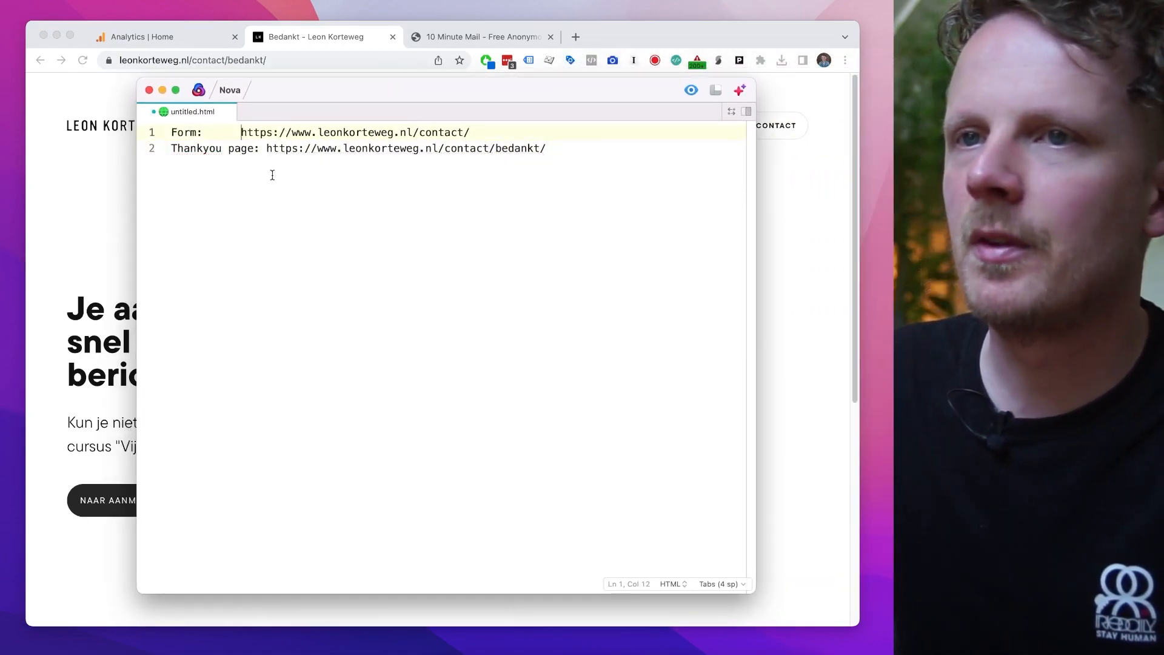
key("shift+super+Right")
key("super+equal")
key("super+equal")
key("super+equal")
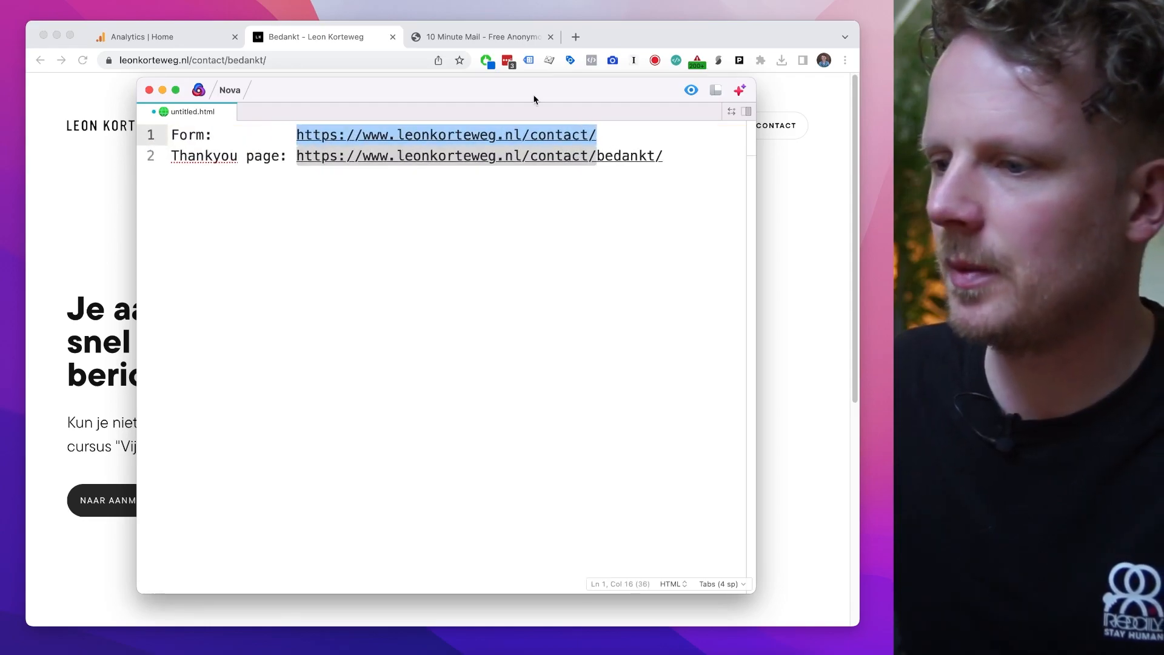
Step: Highlight the form URL and the thank-you page URL in turn to compare them
left_click(300, 137)
left_click(613, 138, "shift")
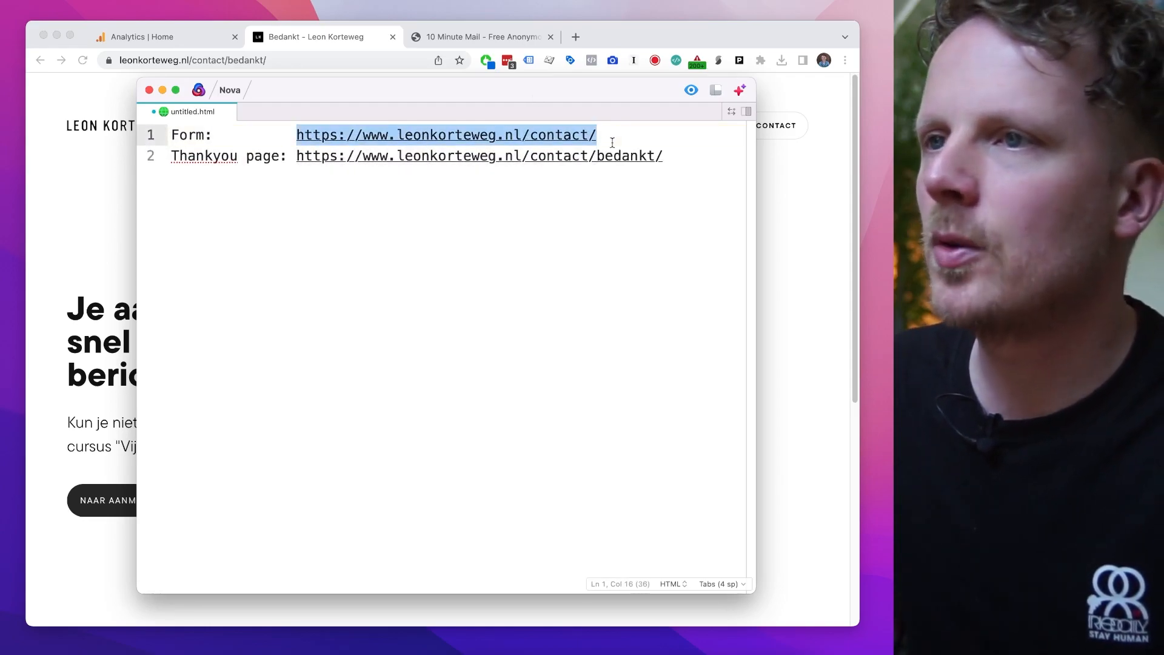
left_click(310, 170)
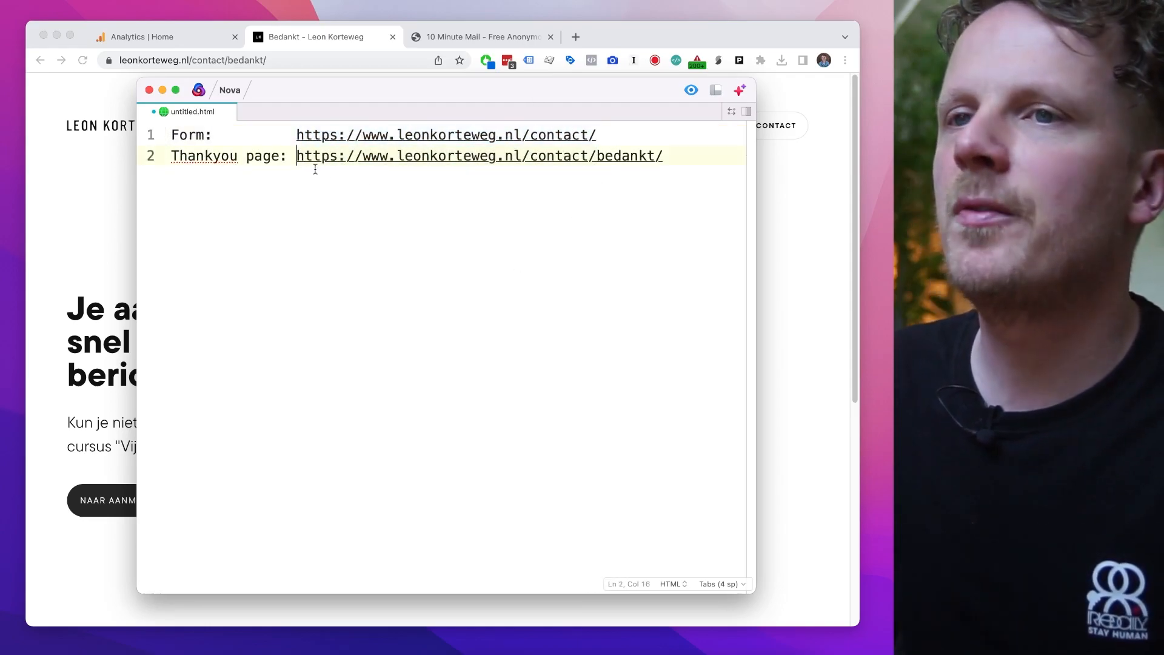
left_click(675, 164, "shift")
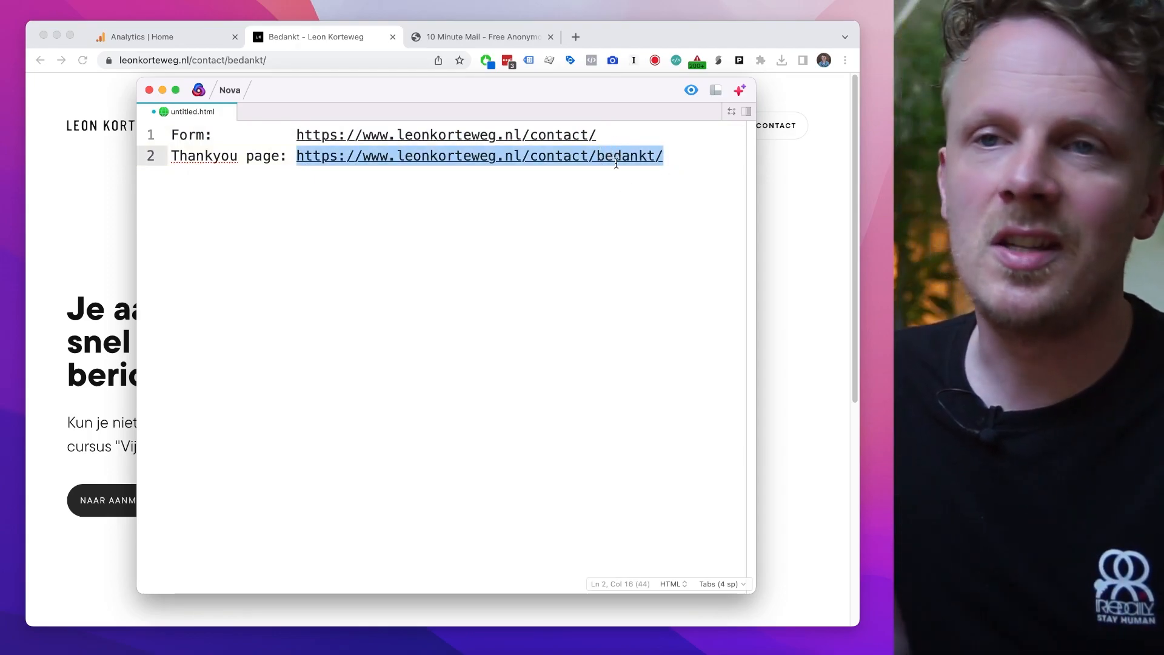
left_click(541, 170)
double_click(514, 155)
left_click_drag(664, 159, 314, 154)
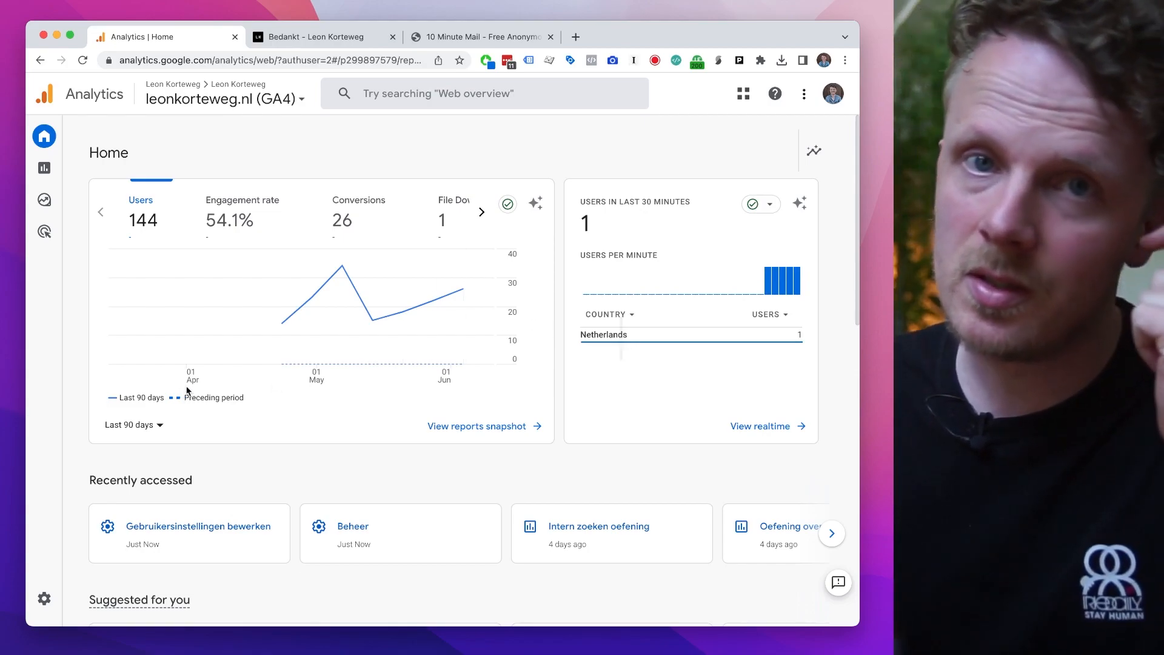
Step: Switch to the Google Analytics page, review the property's existing events in the admin settings and open the custom events list
left_click(59, 601)
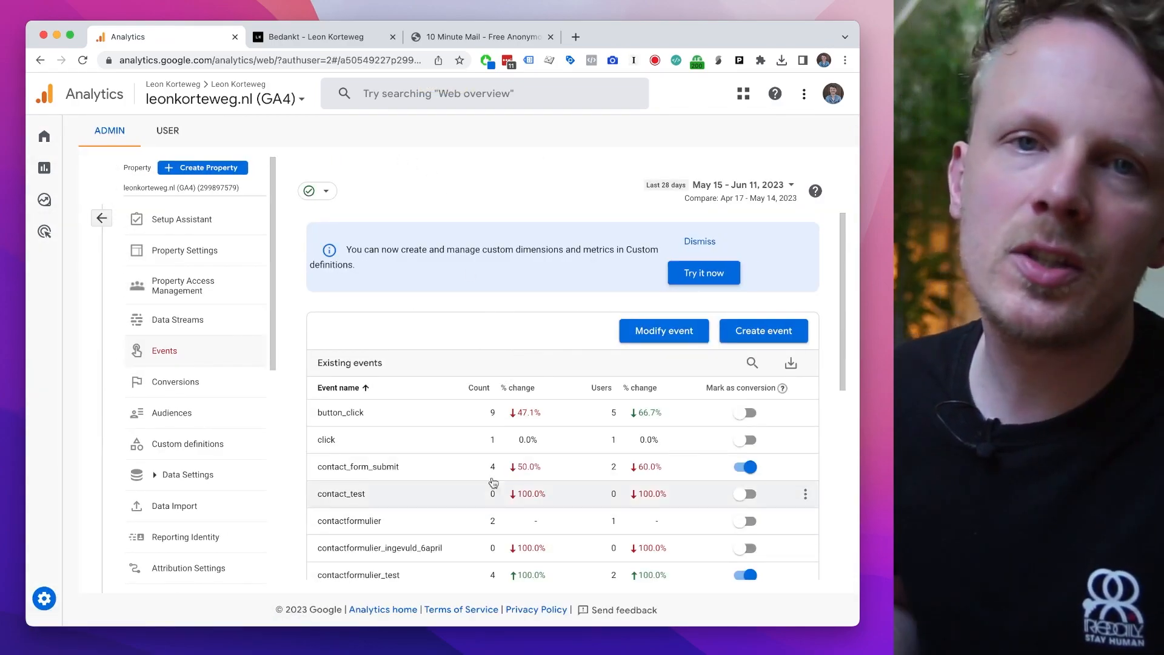
scroll(491, 450, "down", 5)
scroll(491, 450, "up", 5)
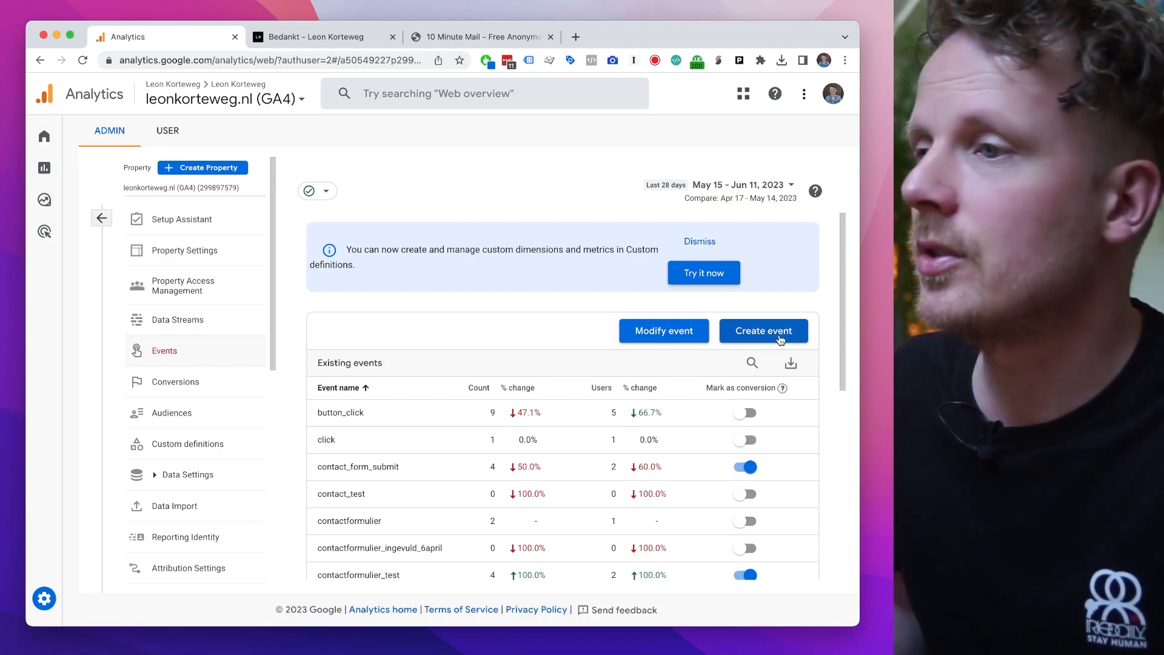
left_click(778, 341)
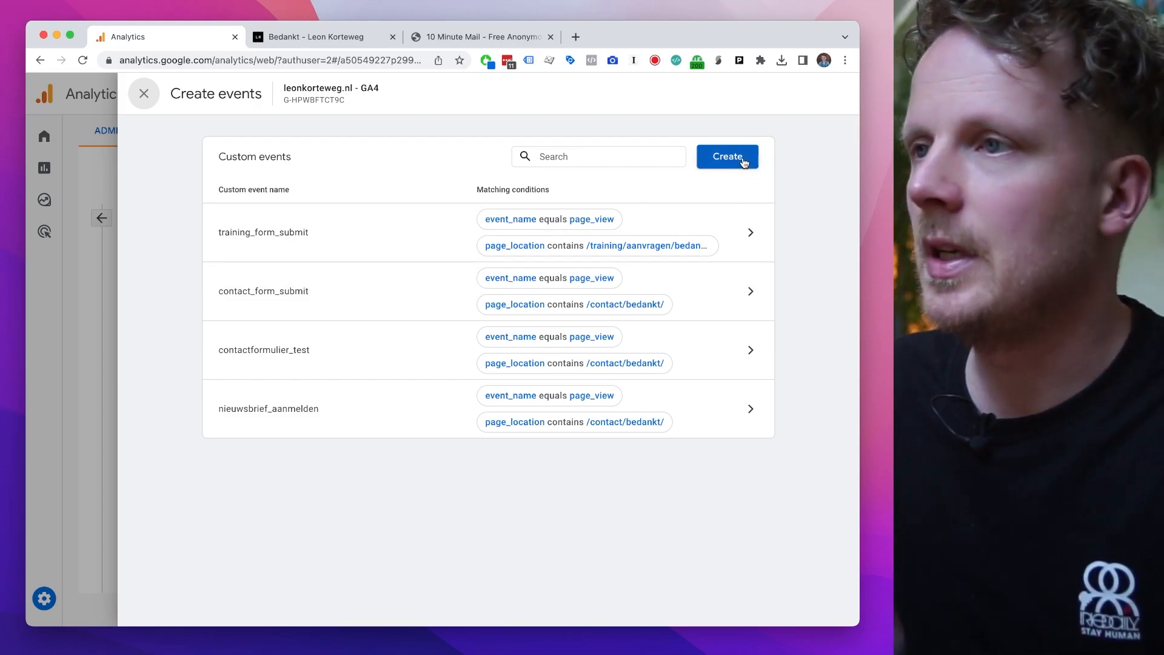
Step: Start a new custom event and name it contact_form_example
left_click(741, 163)
left_click(358, 239)
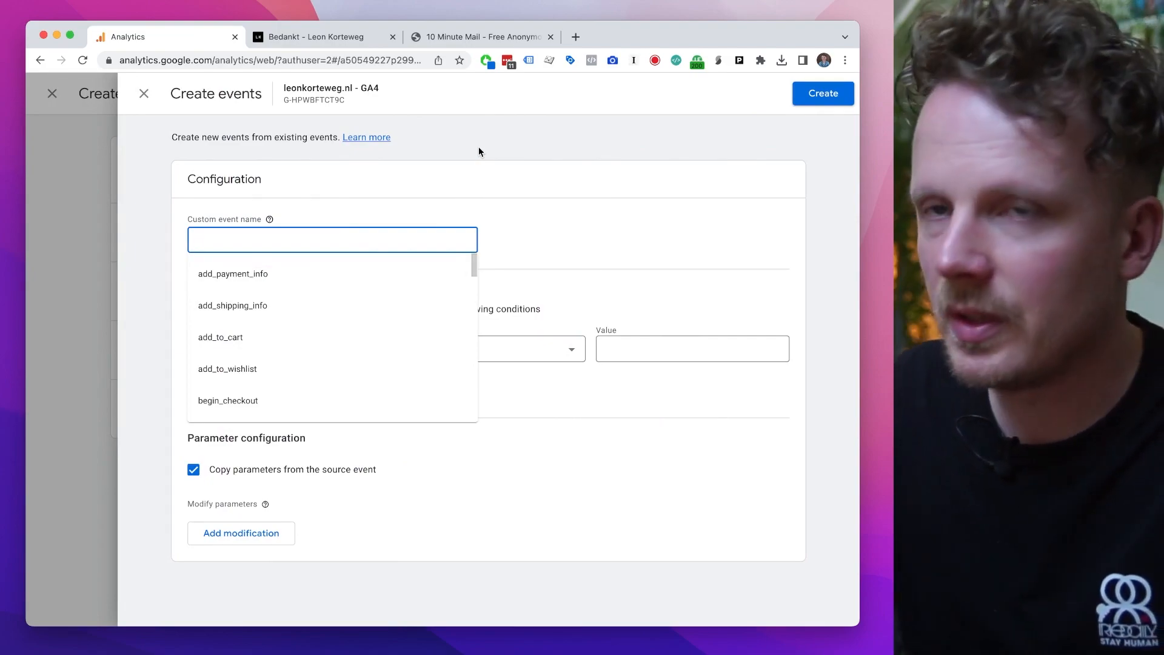
type("contact_form_example")
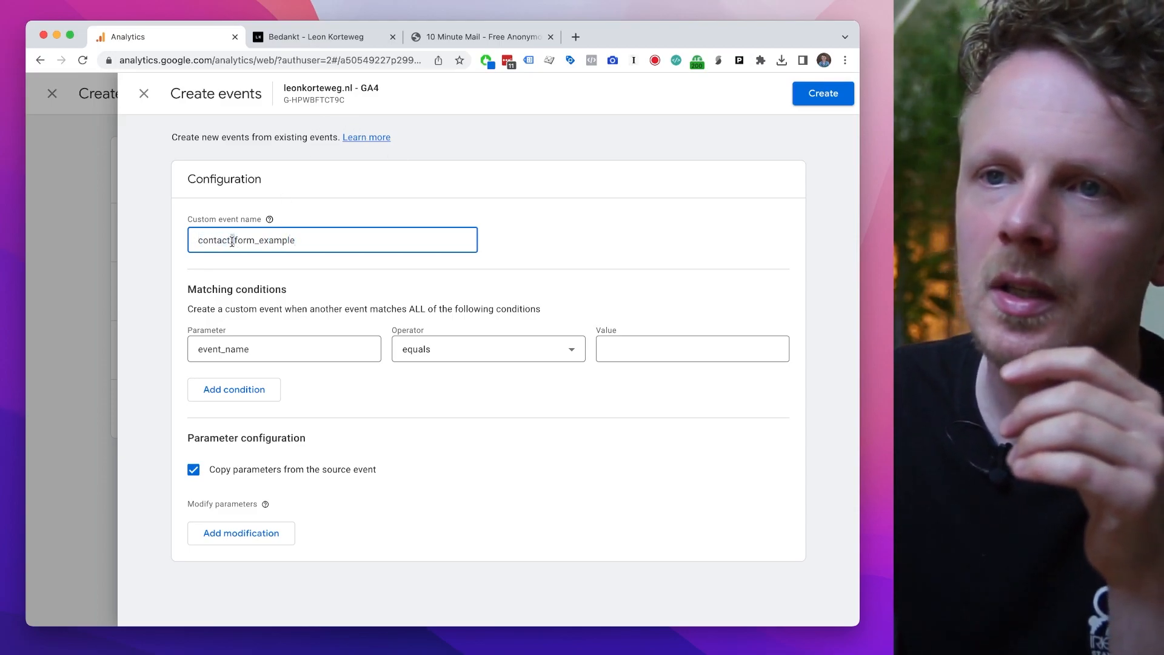
double_click(308, 236)
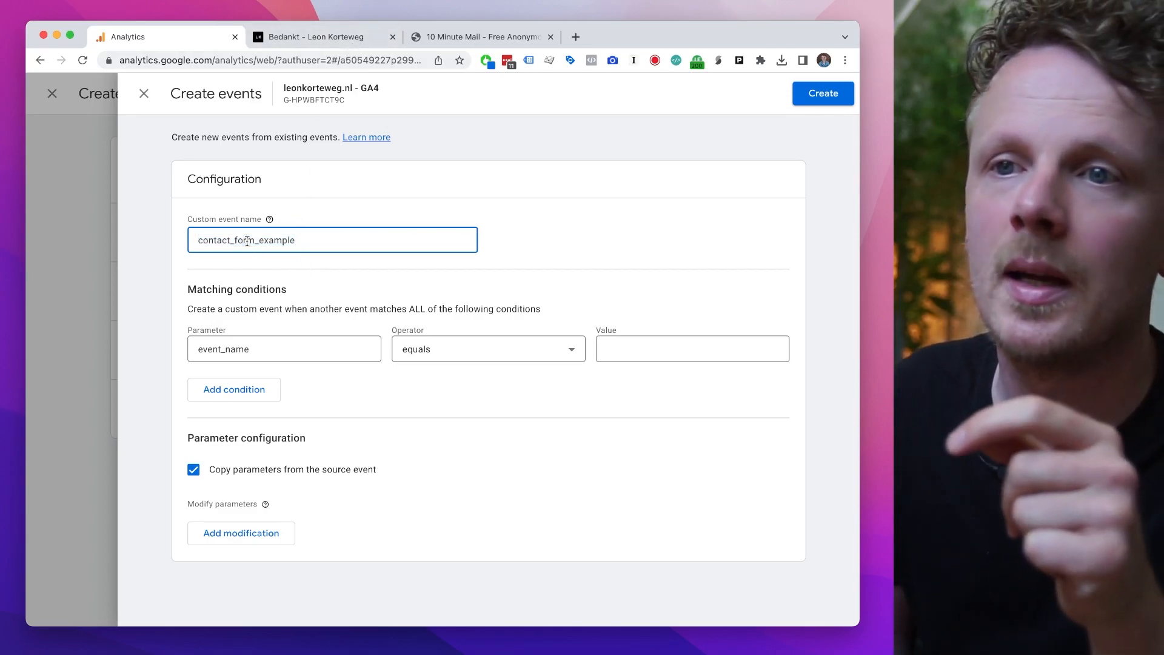
left_click_drag(250, 240, 190, 240)
left_click(280, 243)
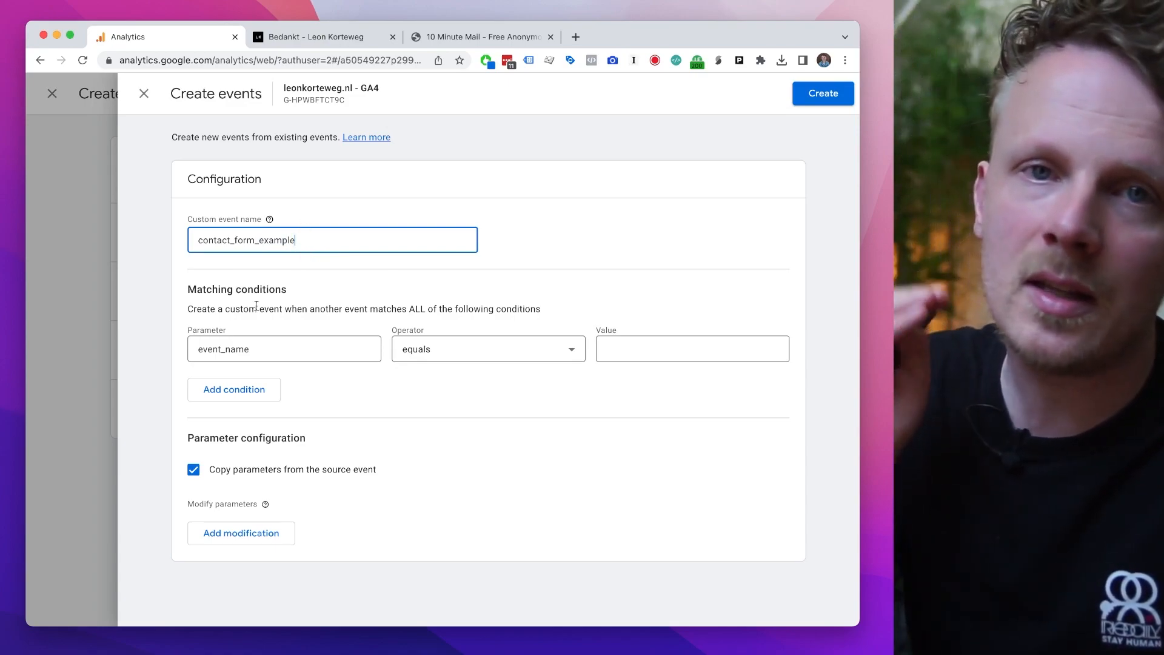
Step: Set the first matching condition to event_name equals page_view and add an empty second condition
key("Tab")
key("shift+Tab")
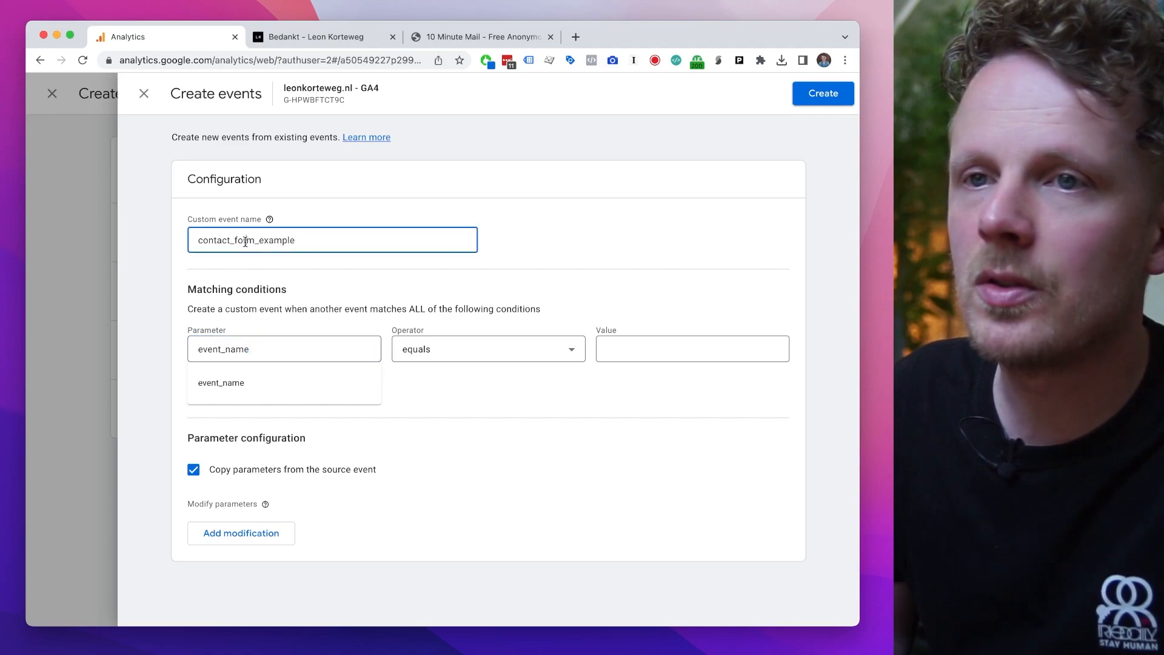
key("Tab")
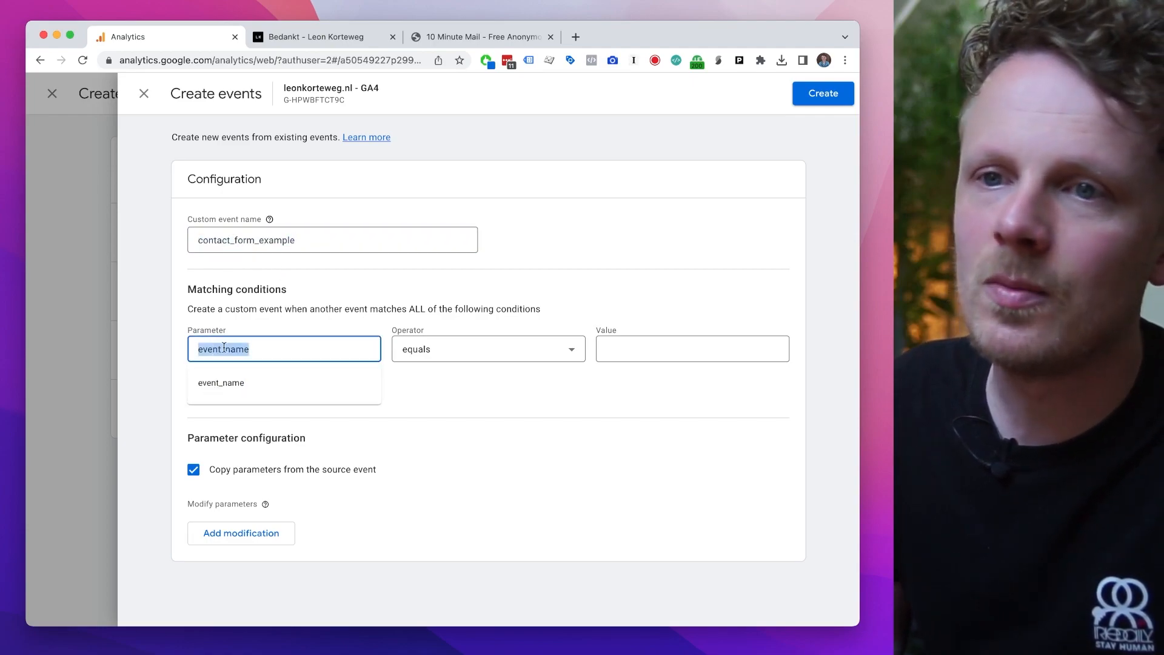
key("Tab")
key("Tab")
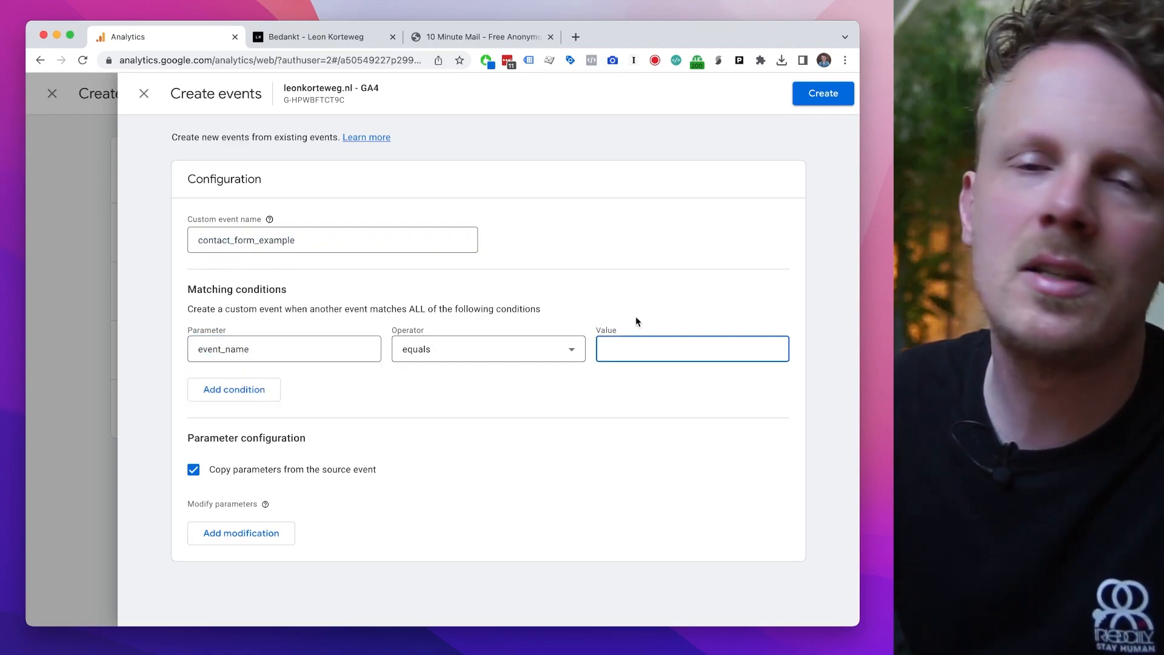
type("page_view")
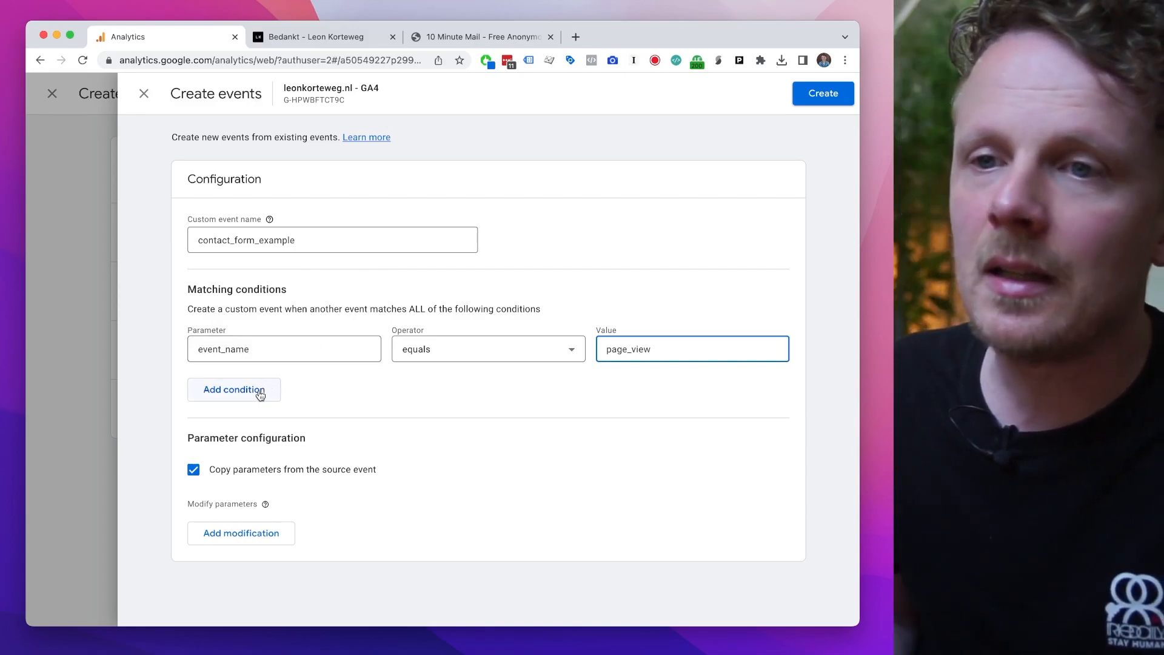
left_click(261, 391)
left_click(282, 399)
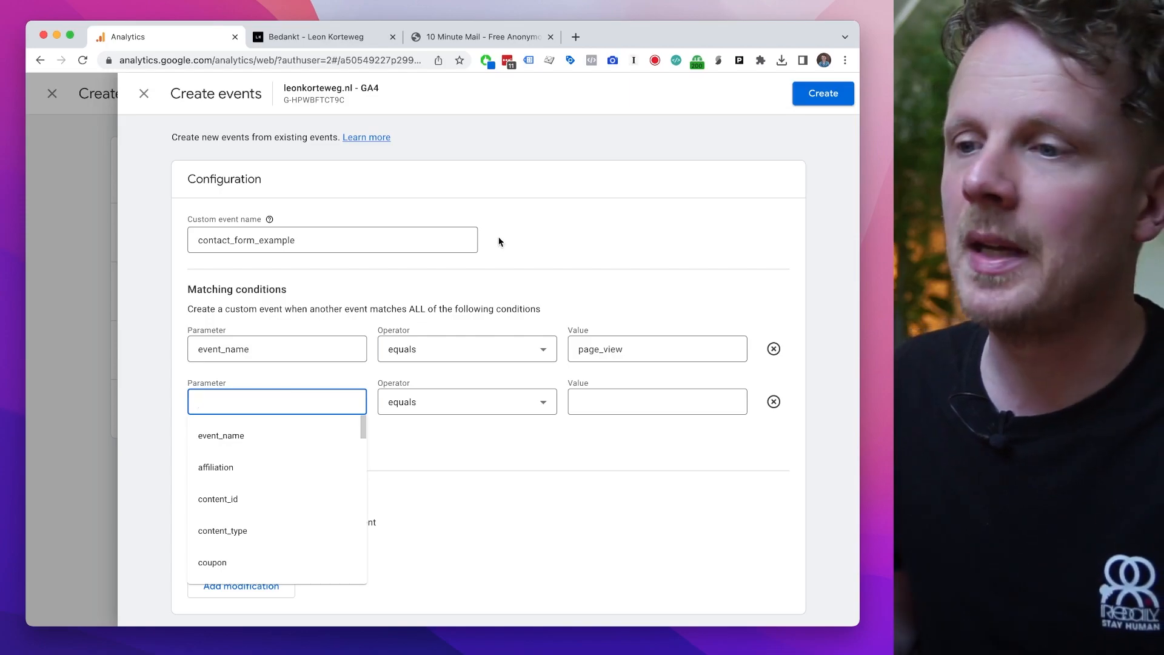
Step: Switch to Nova and highlight the /contact/bedankt/ path in the thank-you page URL
key("super+Tab")
double_click(446, 156)
double_click(559, 155)
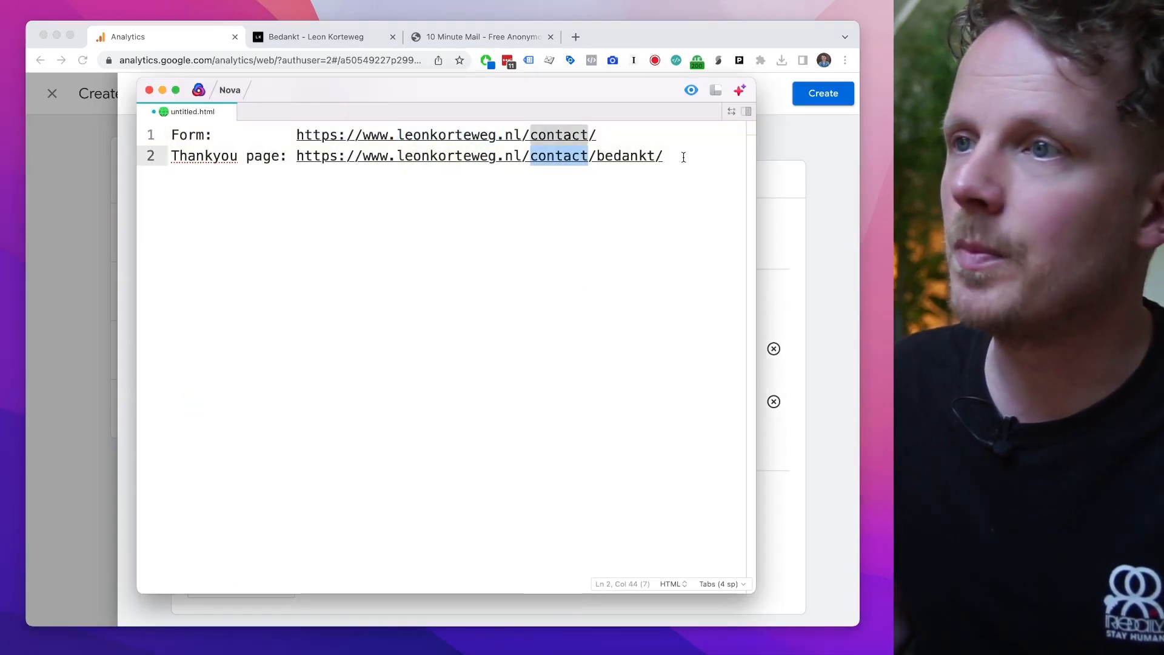
left_click_drag(684, 158, 573, 153)
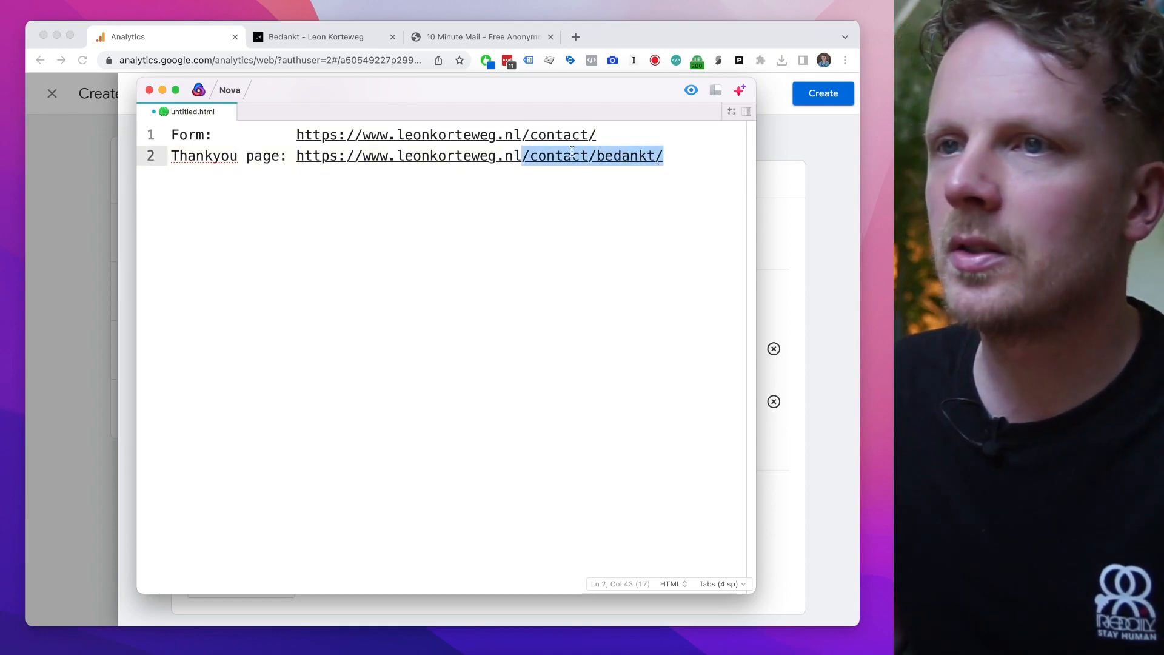
left_click_drag(520, 153, 668, 144)
left_click(370, 158)
left_click_drag(393, 158, 368, 155)
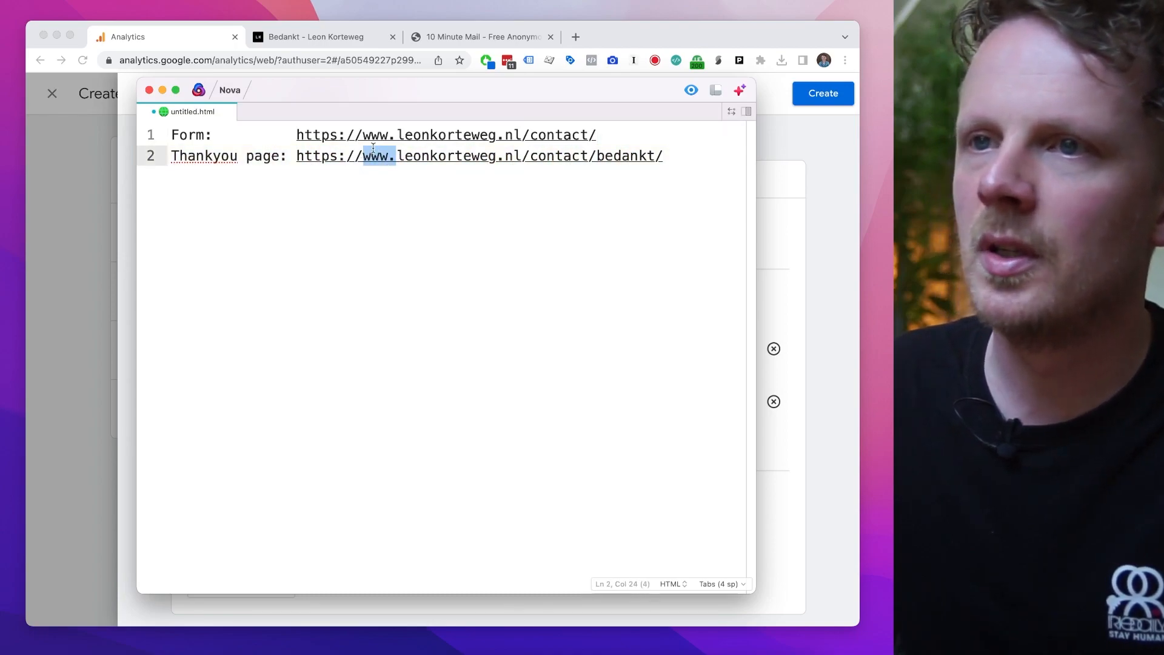
key("BackSpace")
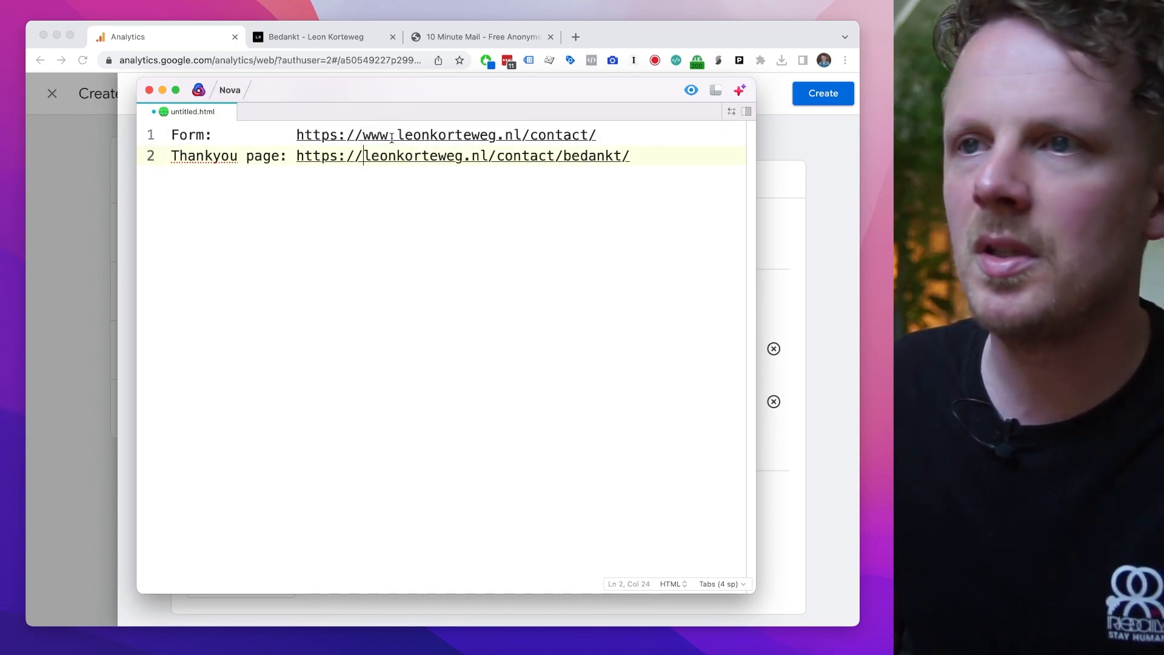
key("super+z")
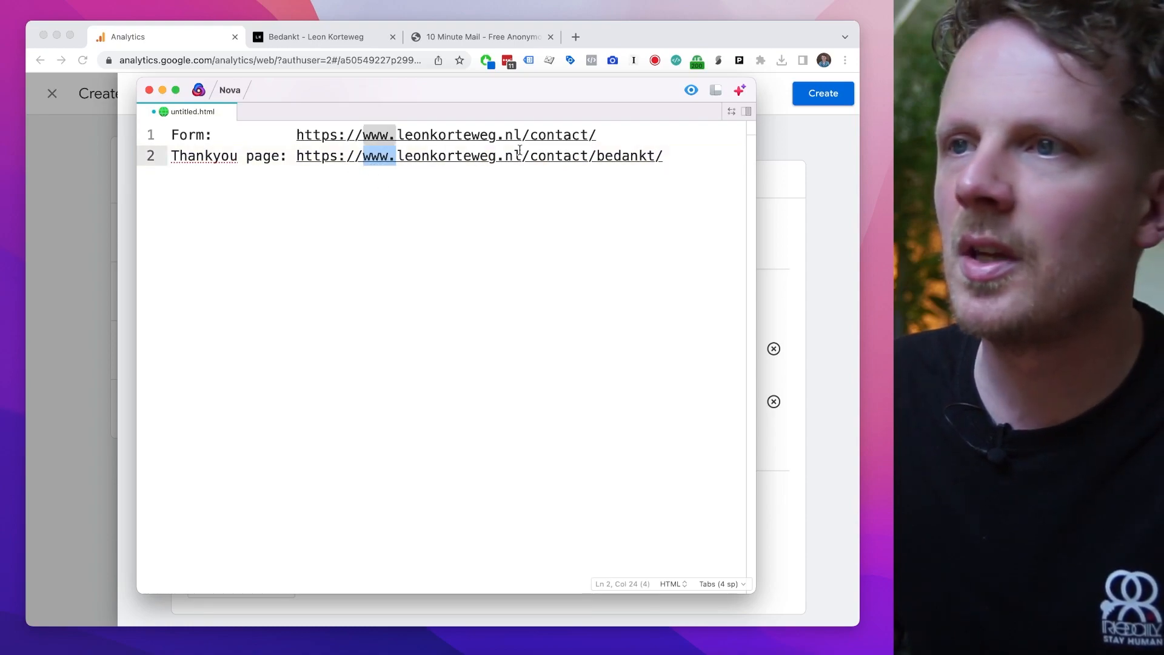
Step: Append ?id=1234 to the thank-you page URL, select its /contact/bedankt/ path and return to the event form in Chrome
left_click_drag(521, 159, 667, 155)
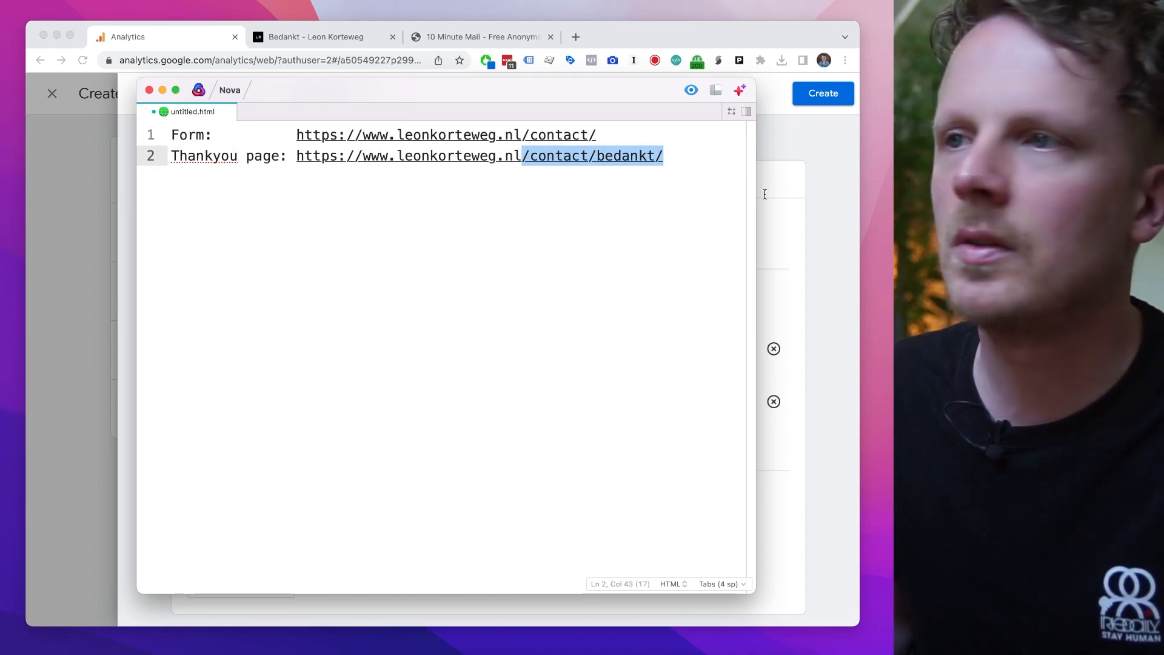
left_click(685, 156)
type("?")
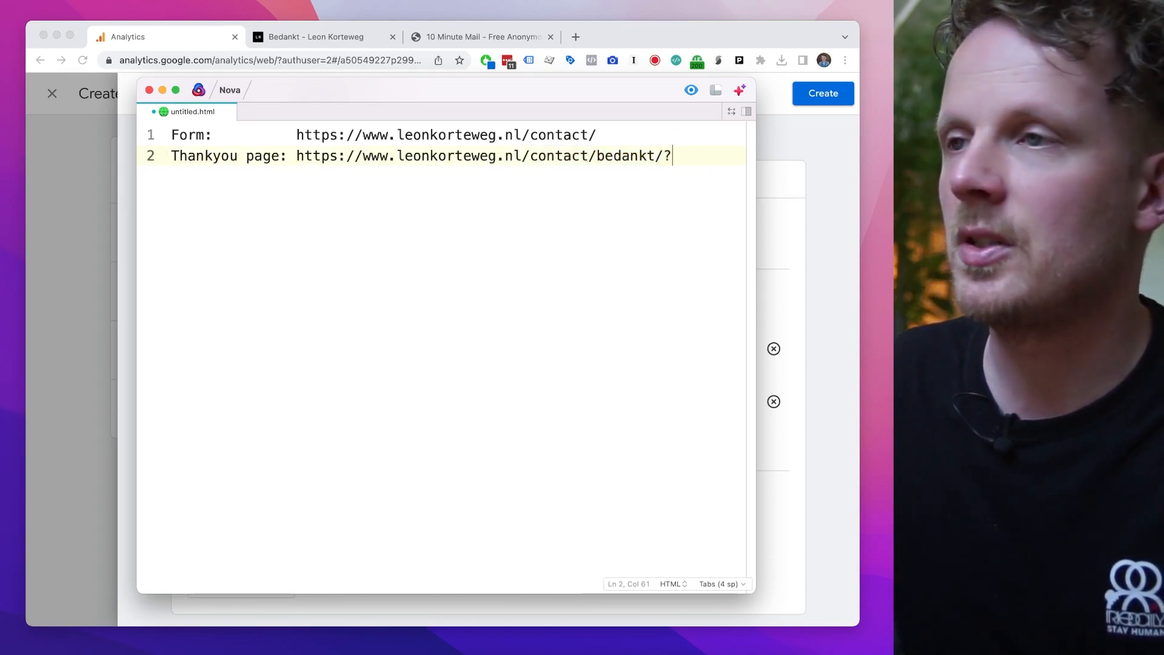
type("id=1234")
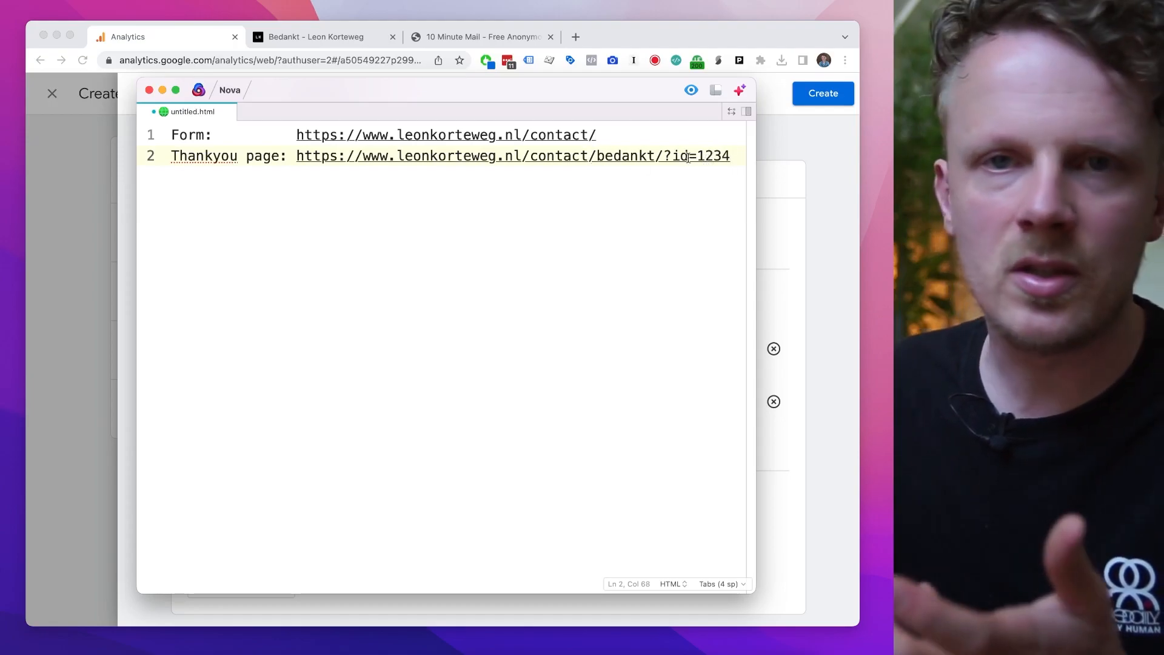
left_click_drag(664, 156, 531, 151)
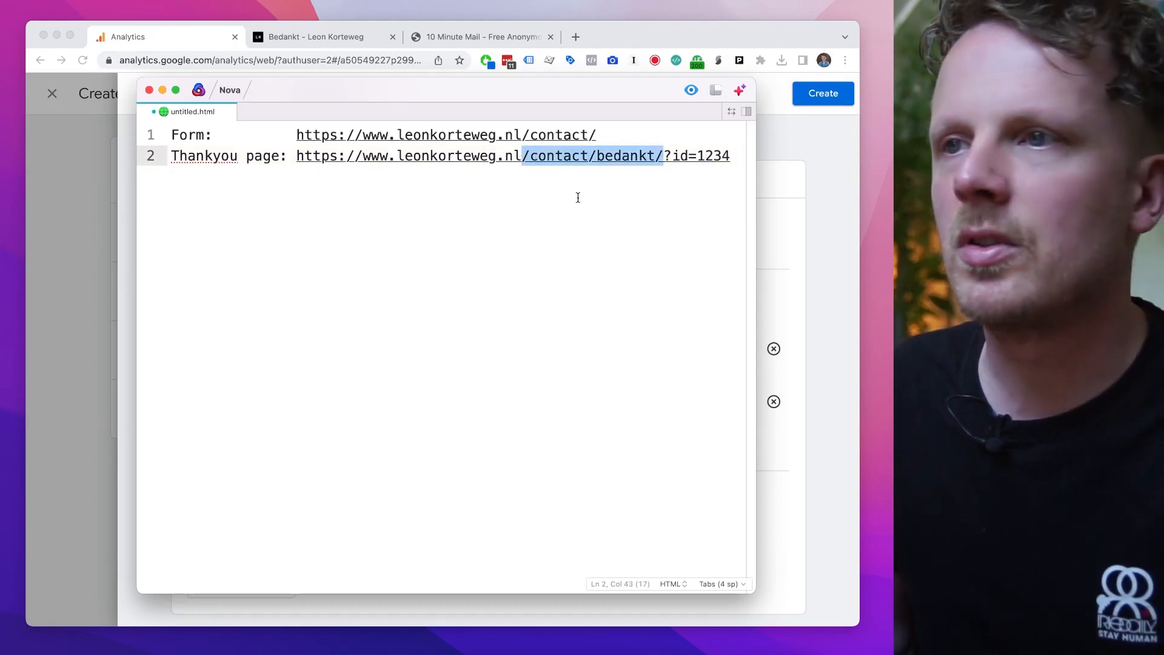
left_click(800, 148)
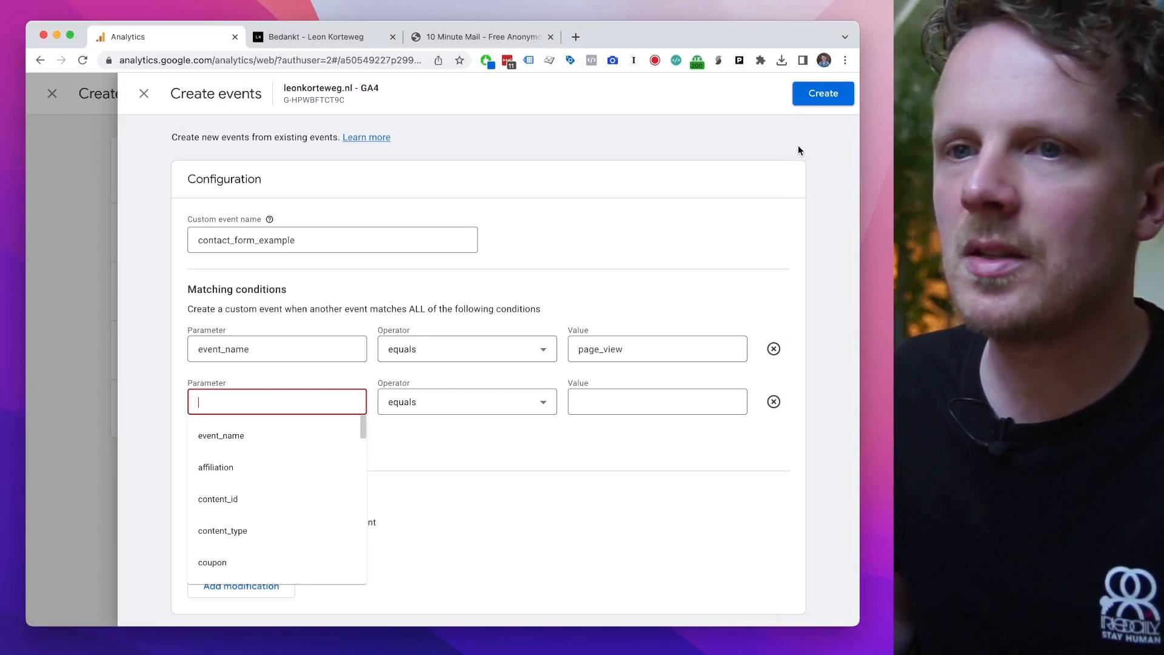
Step: Set the second matching condition to page_location contains /contact/bedankt/
left_click(595, 396)
type("/contact/bedankt/")
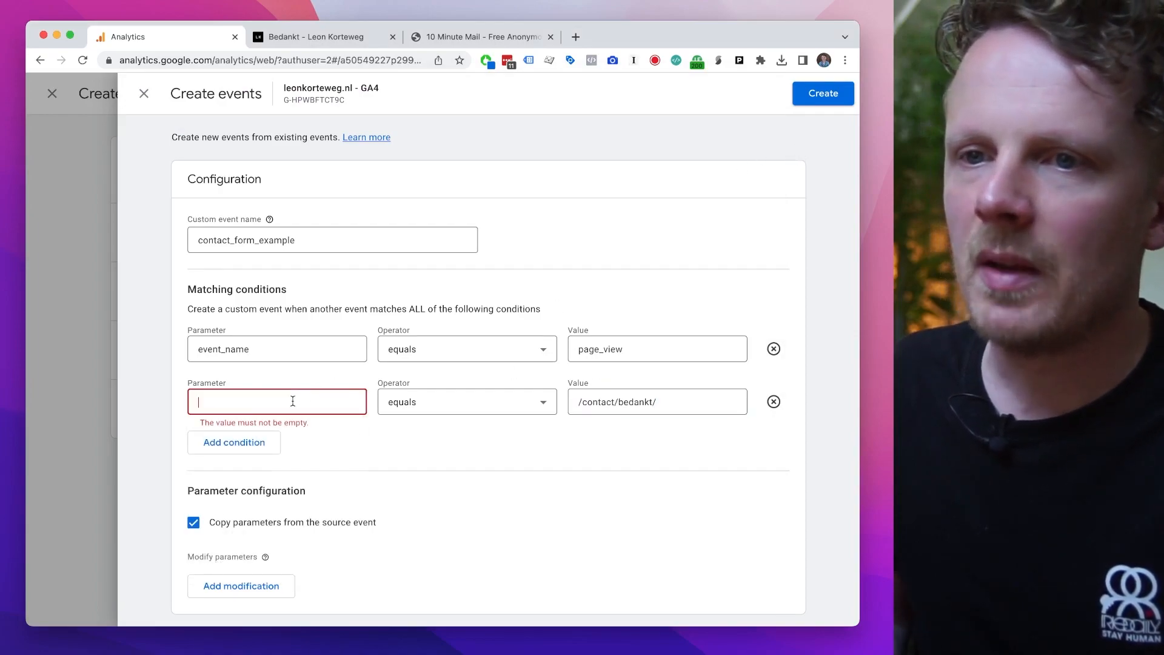
left_click(293, 401)
type("page_loca")
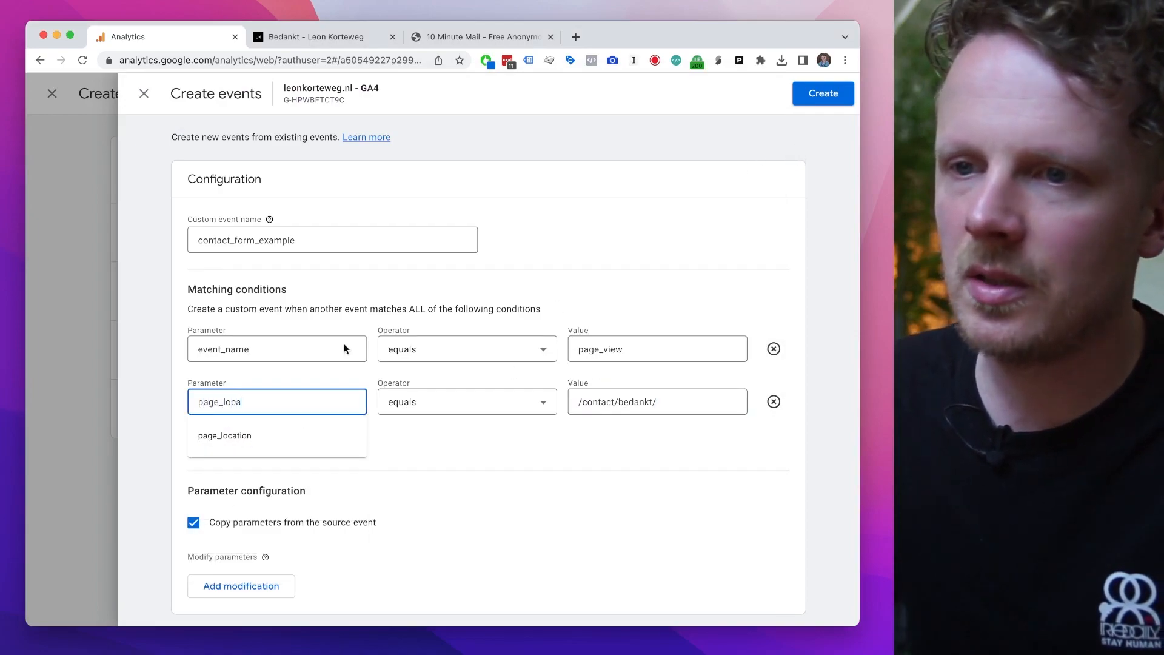
left_click(319, 436)
left_click(416, 405)
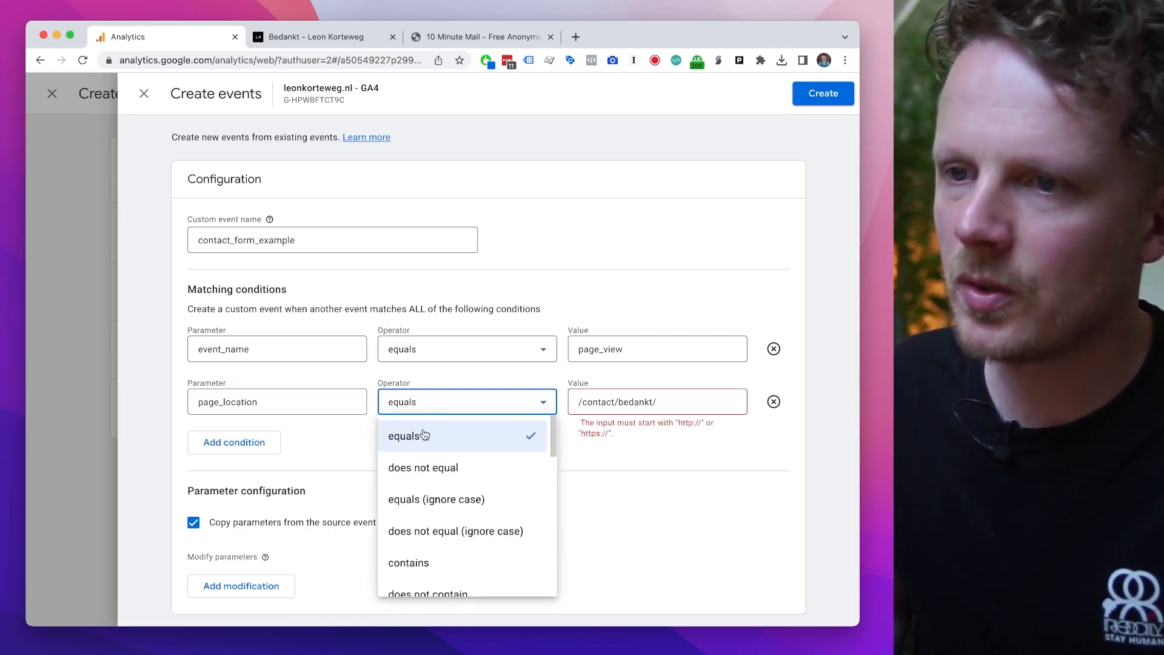
left_click(428, 564)
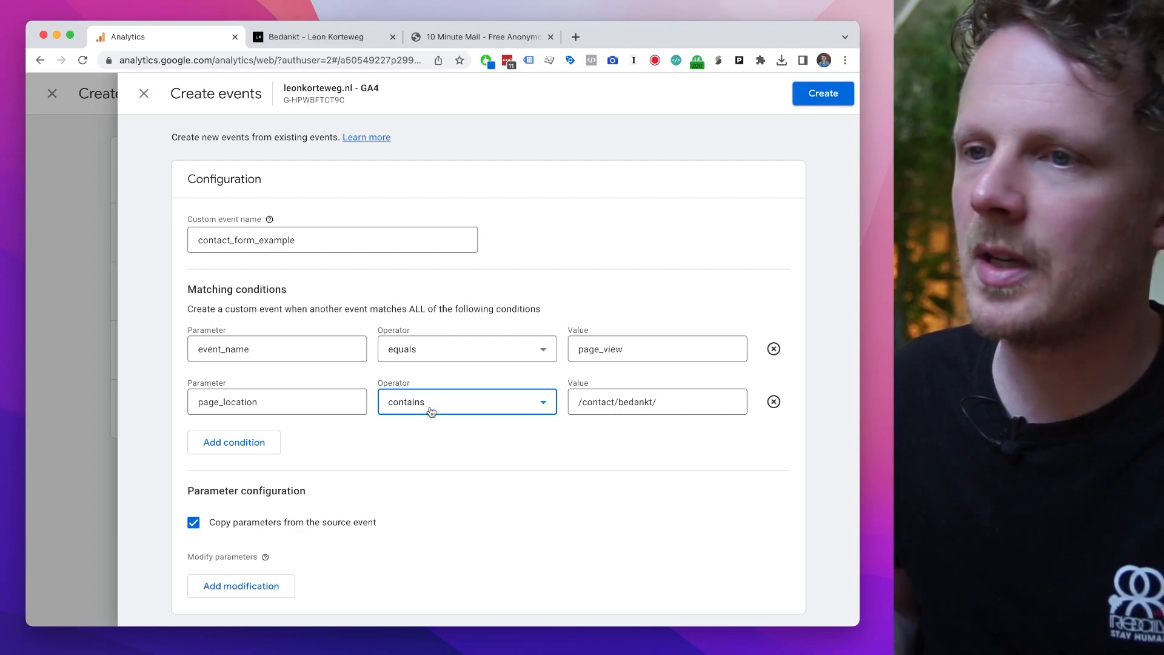
left_click_drag(659, 402, 573, 410)
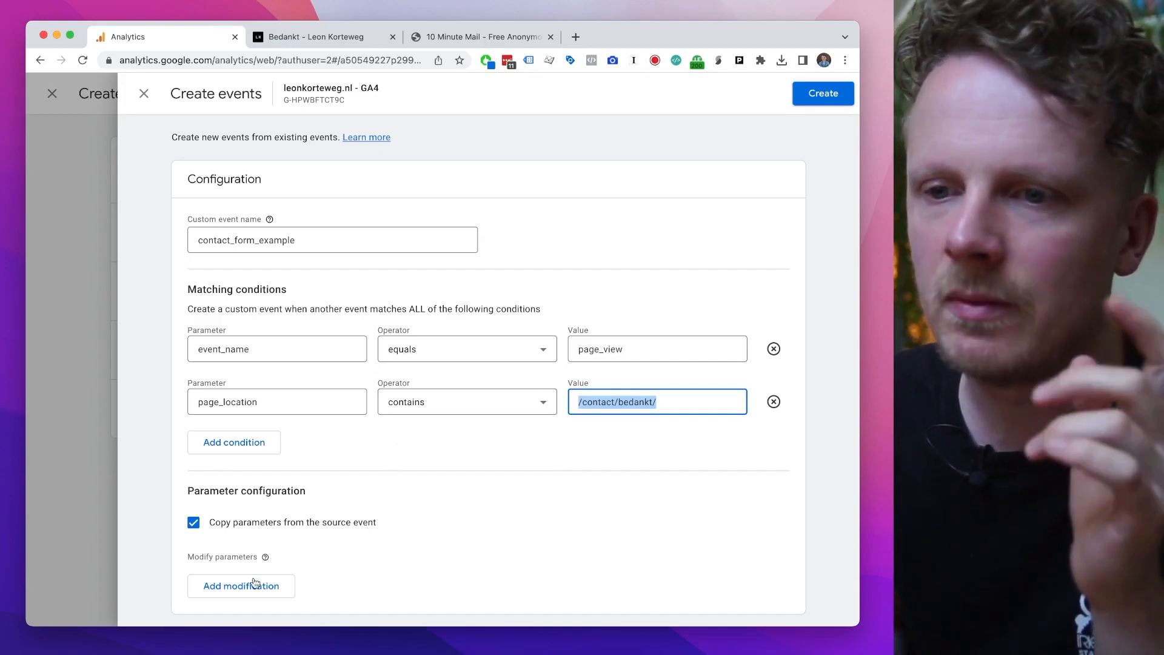
Step: Add a parameter modification named contact_form_example_count, reusing the copied custom event name and appending _count
left_click(276, 588)
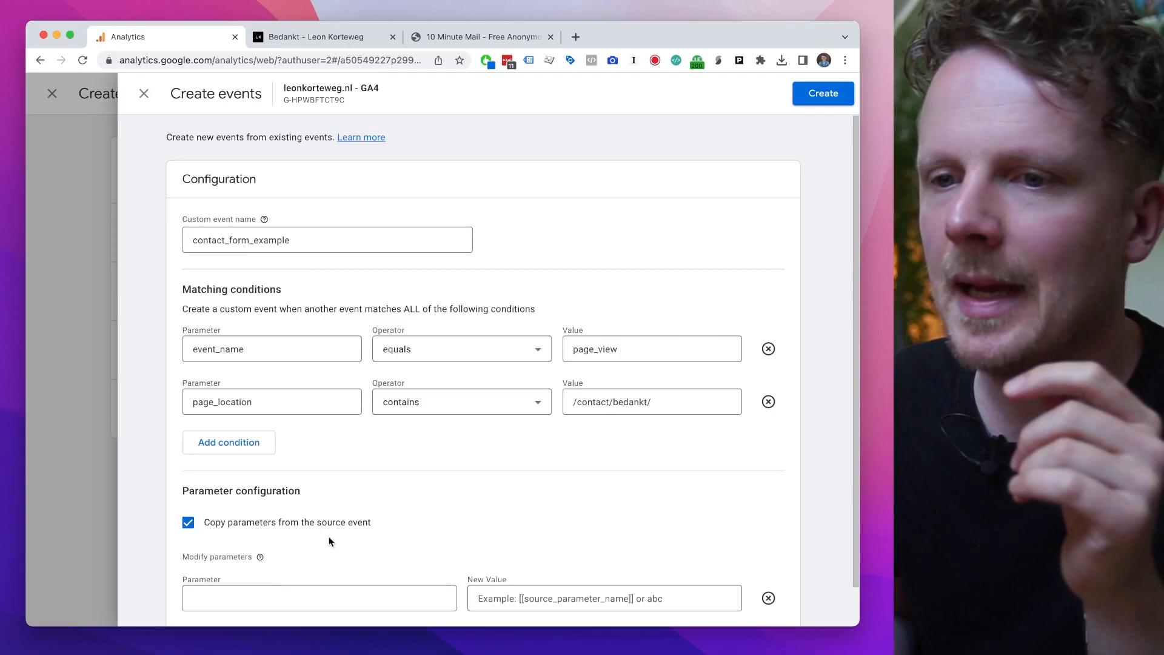
scroll(333, 534, "down", 1)
left_click(302, 201)
key("super+a")
key("super+c")
left_click(285, 549)
key("super+v")
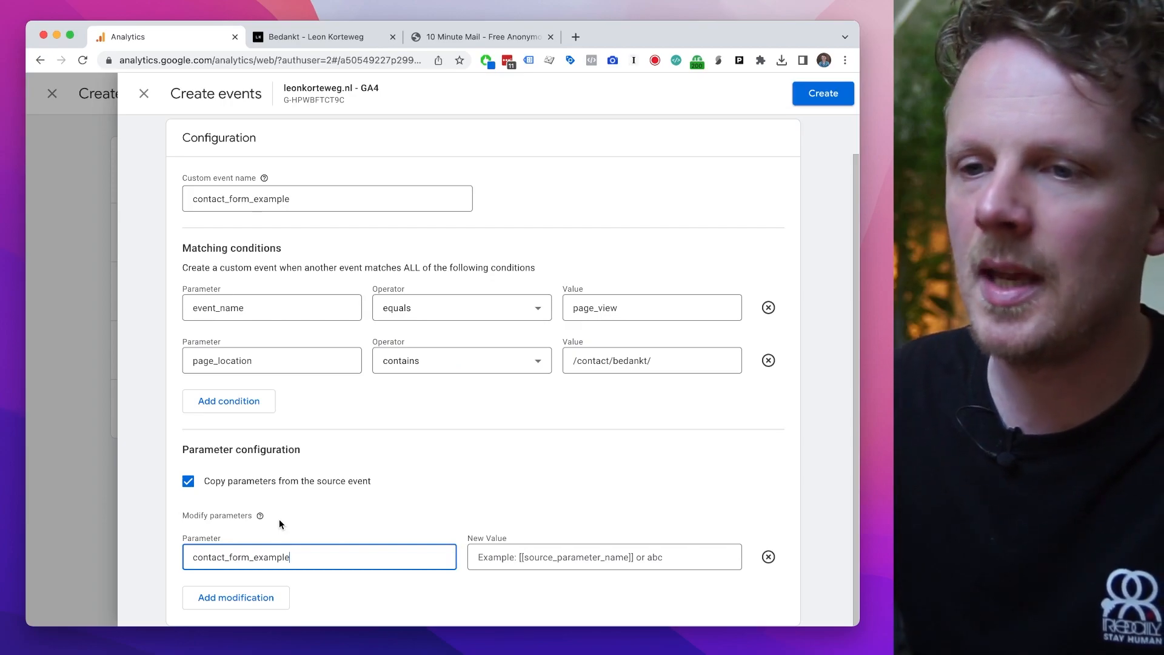
type("_coun")
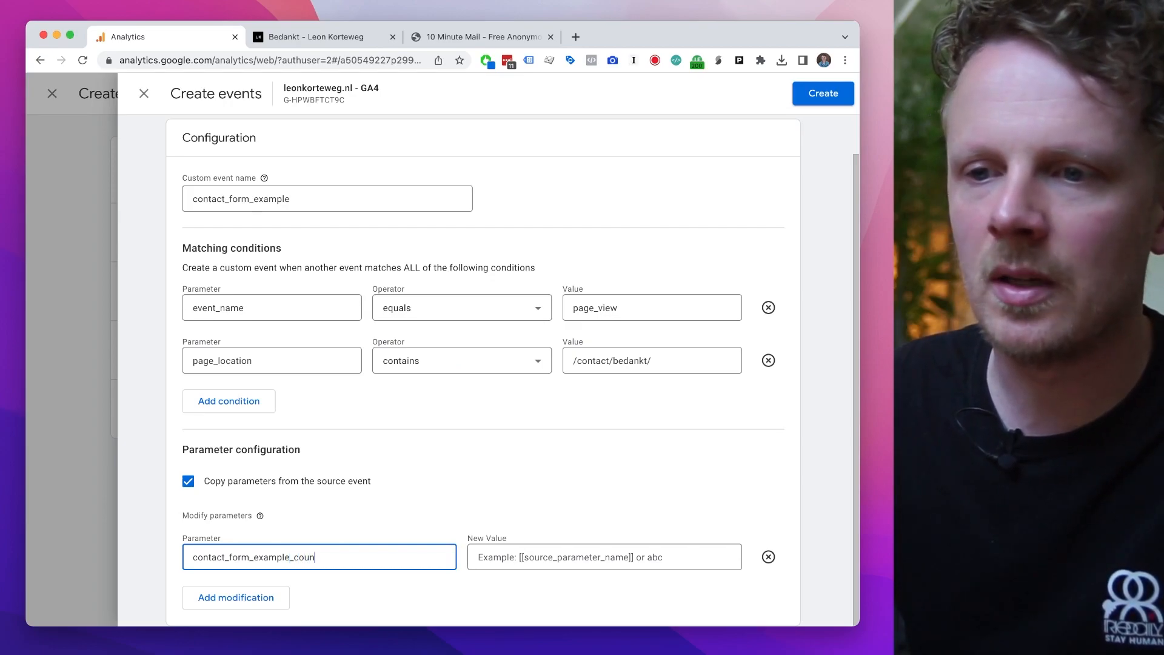
type("t")
Step: Copy the contact_form_example_count parameter name into the Nova notes two lines below the thank-you page URL and return to Chrome
key("super+a")
key("super+c")
left_click(561, 649)
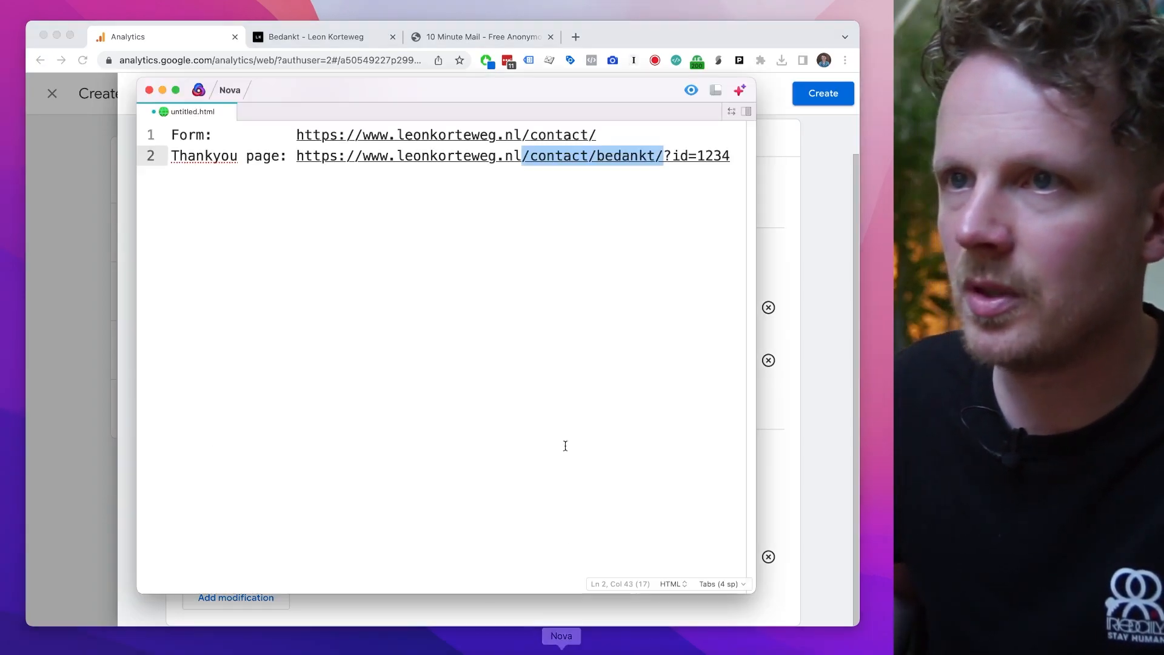
left_click(608, 279)
key("Return")
key("Return")
key("super+v")
left_click(850, 213)
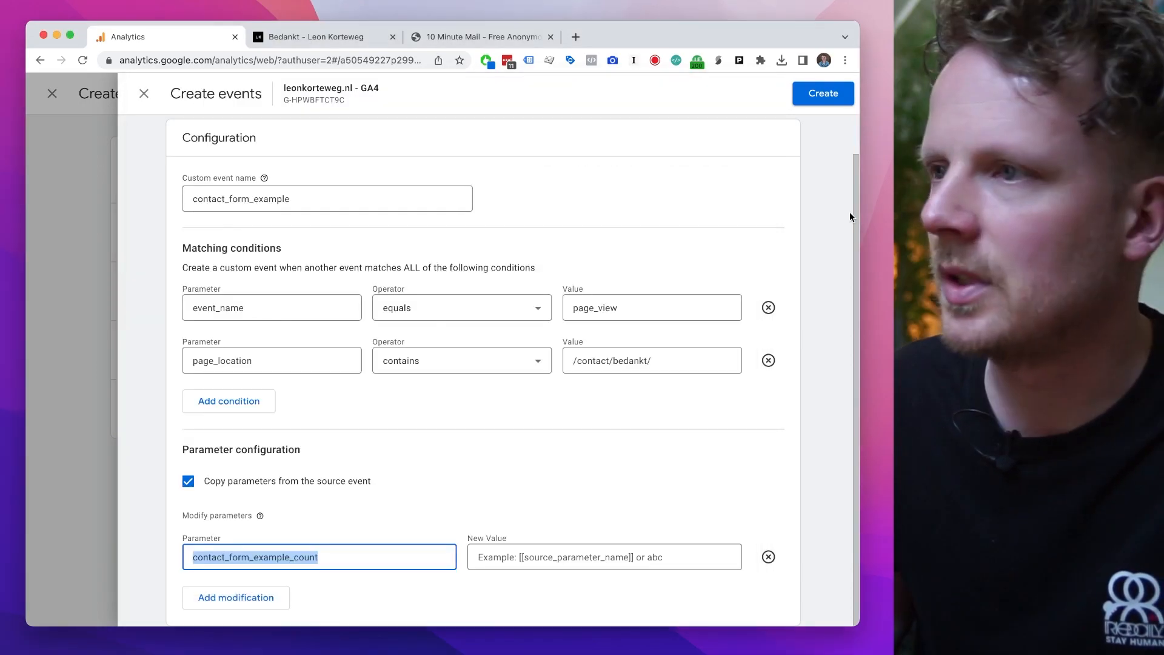
Step: Set the new value of contact_form_example_count to 1 and create the custom event
left_click(333, 556)
double_click(333, 557)
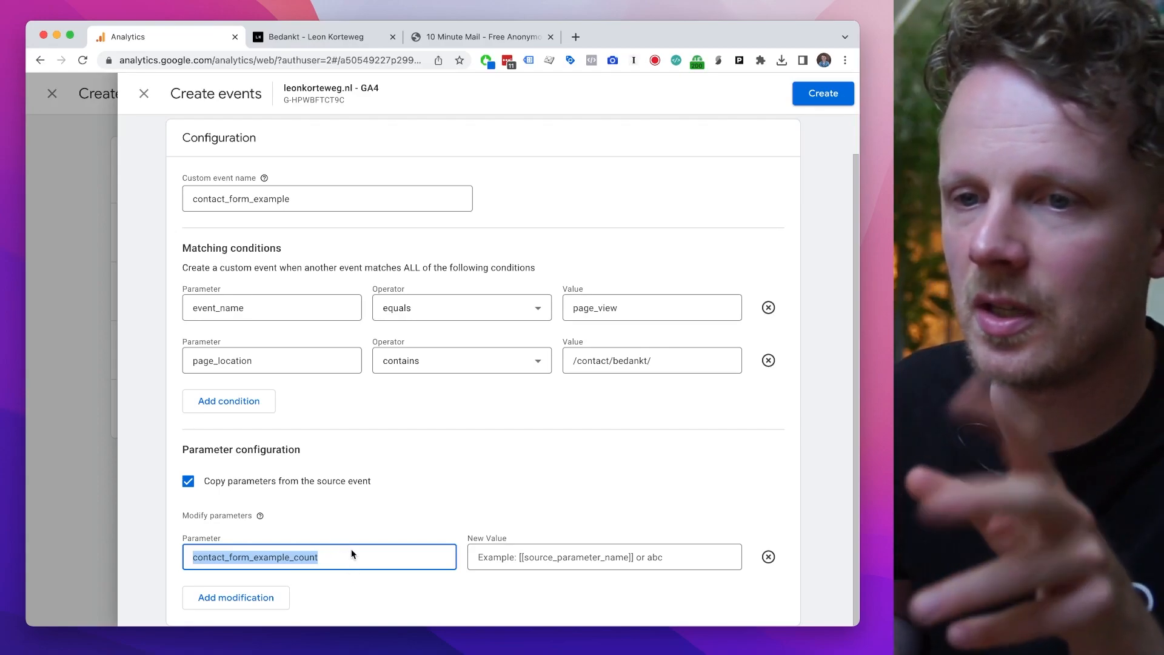
left_click(502, 558)
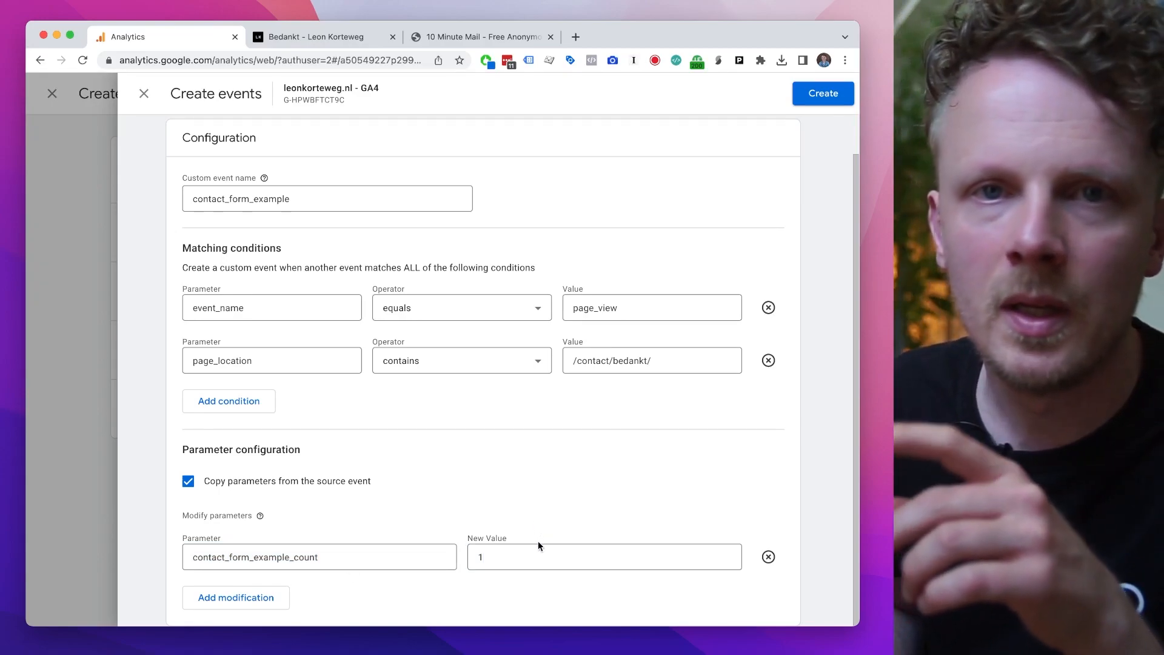
left_click(534, 541)
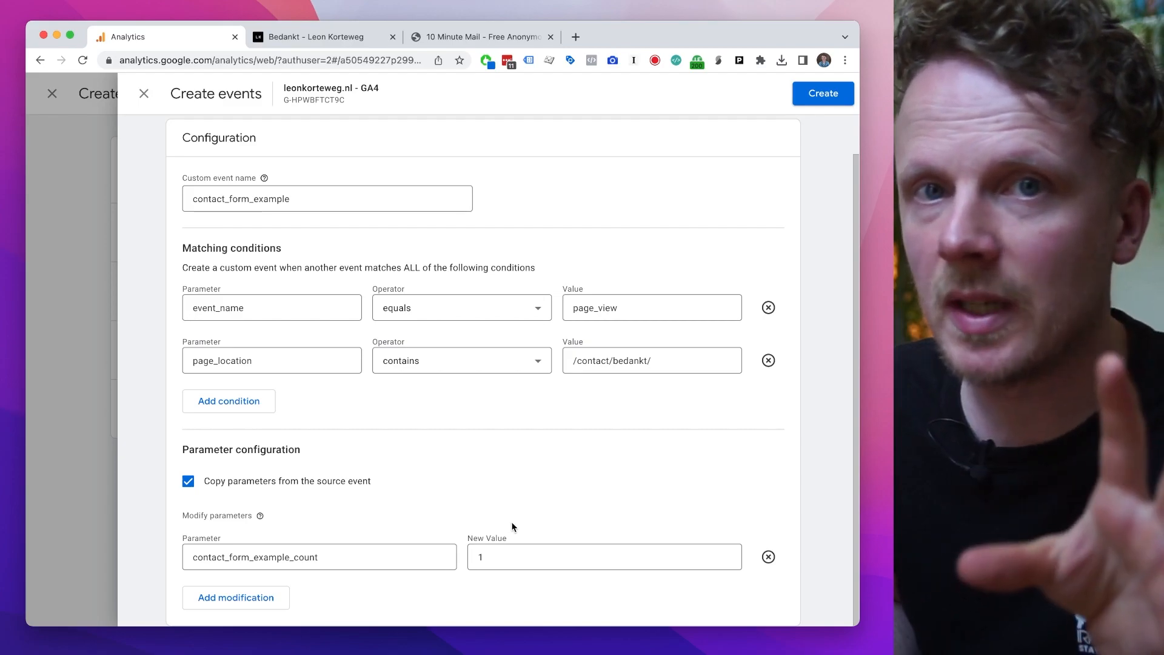
scroll(510, 512, "up", 1)
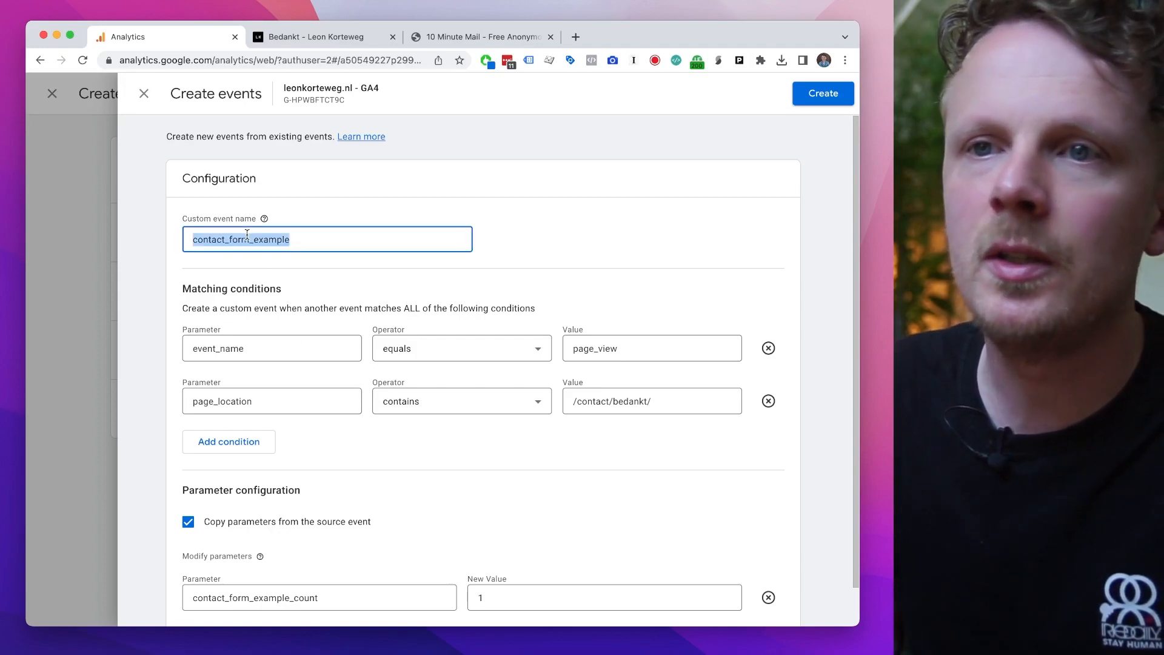
left_click(594, 395)
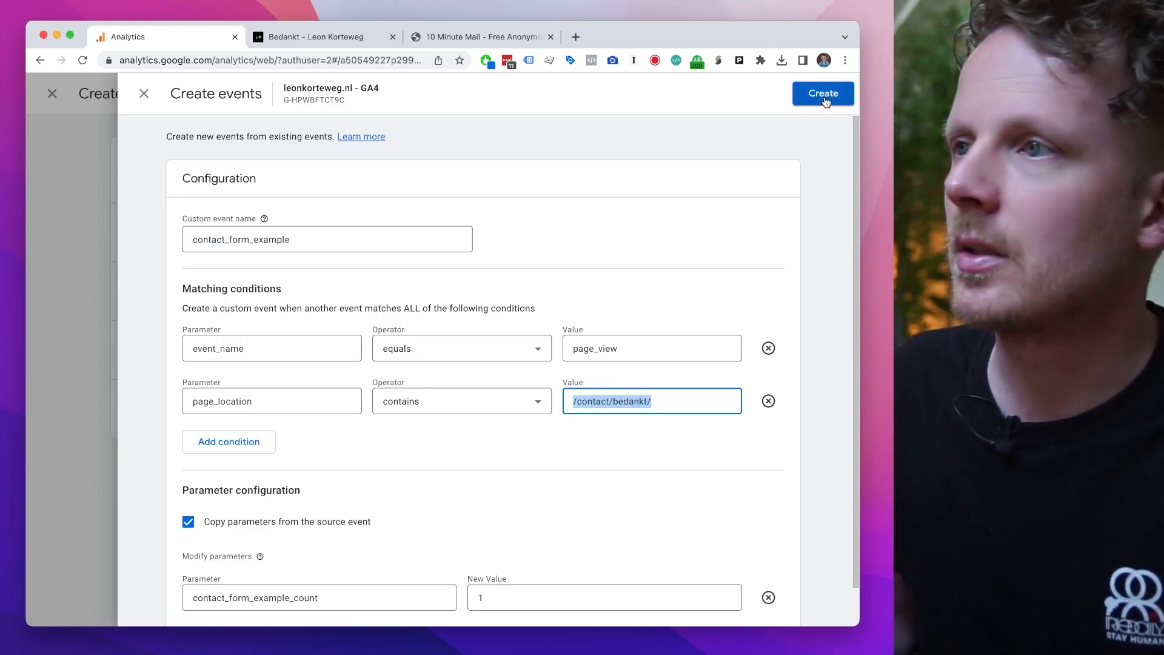
left_click(825, 97)
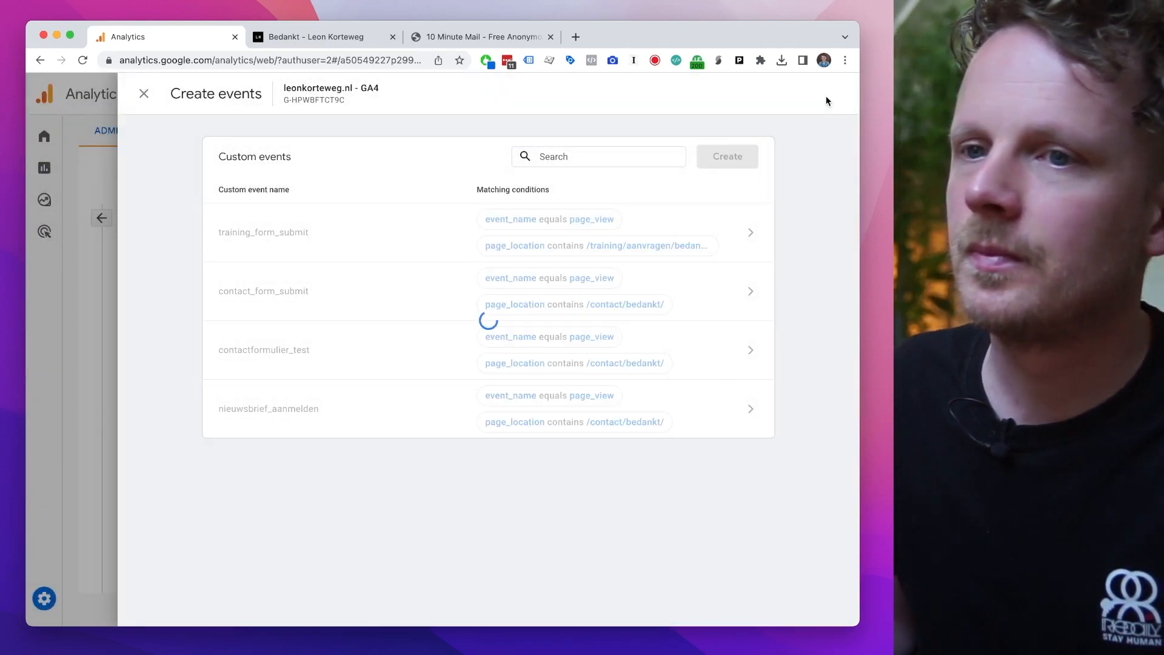
Step: Open the contact_form_example event, copy its name into the Nova notes above contact_form_example_count and return to Chrome
left_click(345, 468)
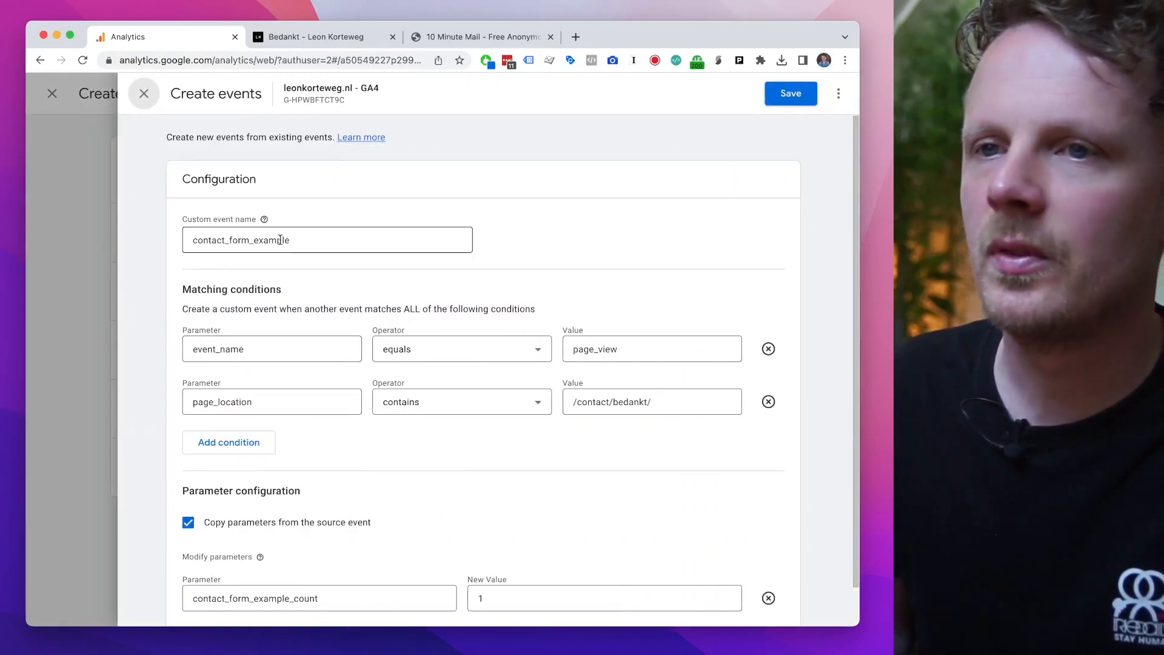
double_click(239, 240)
key("super+c")
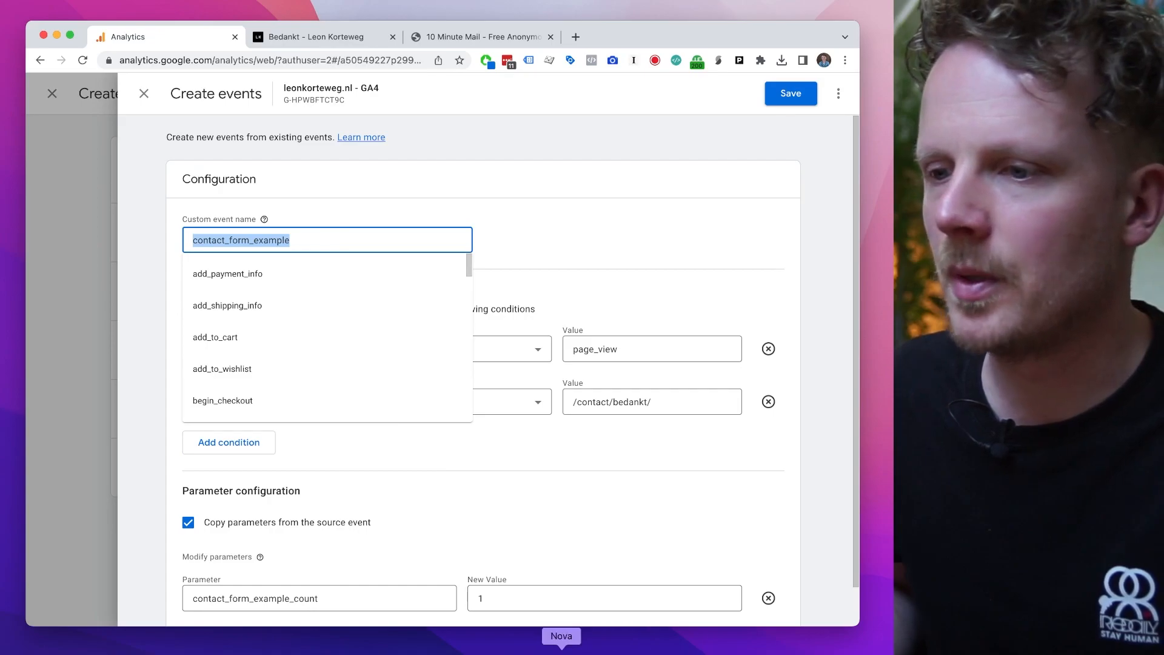
left_click(561, 652)
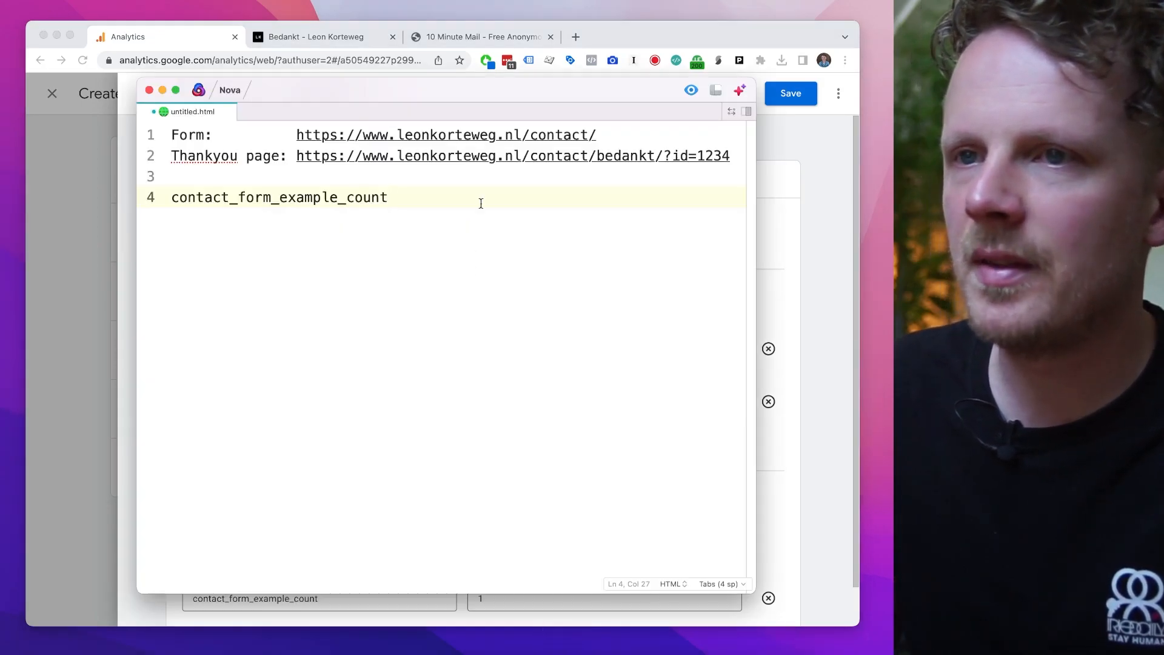
key("Return")
key("Return")
key("super+v")
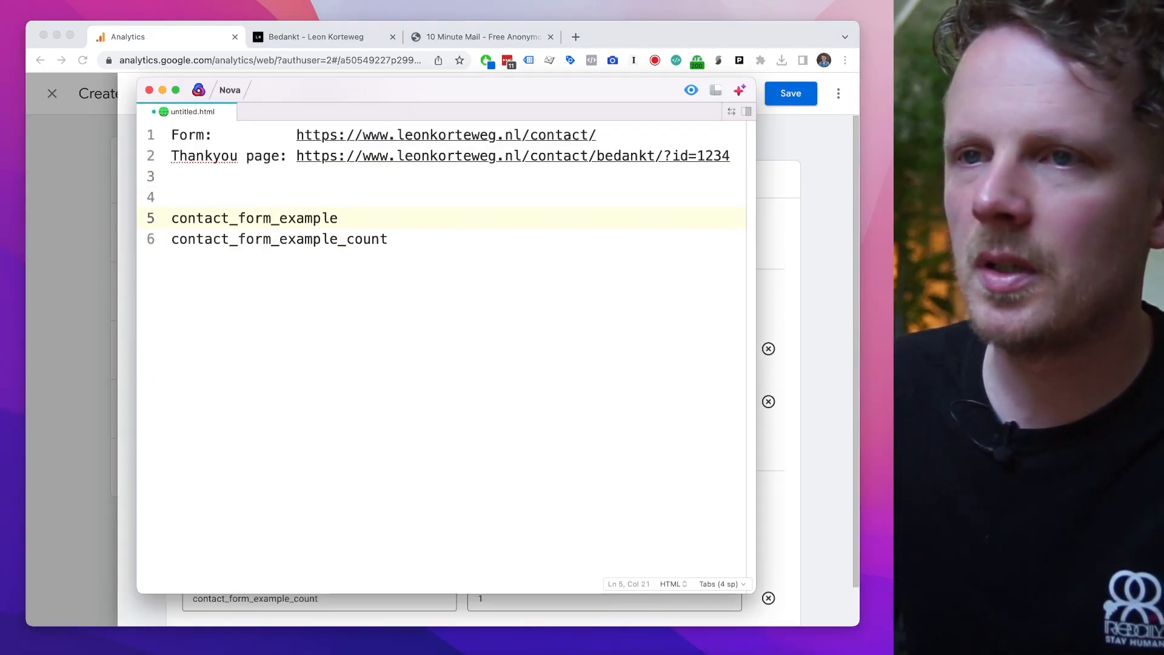
left_click_drag(397, 98, 483, 106)
left_click(635, 43)
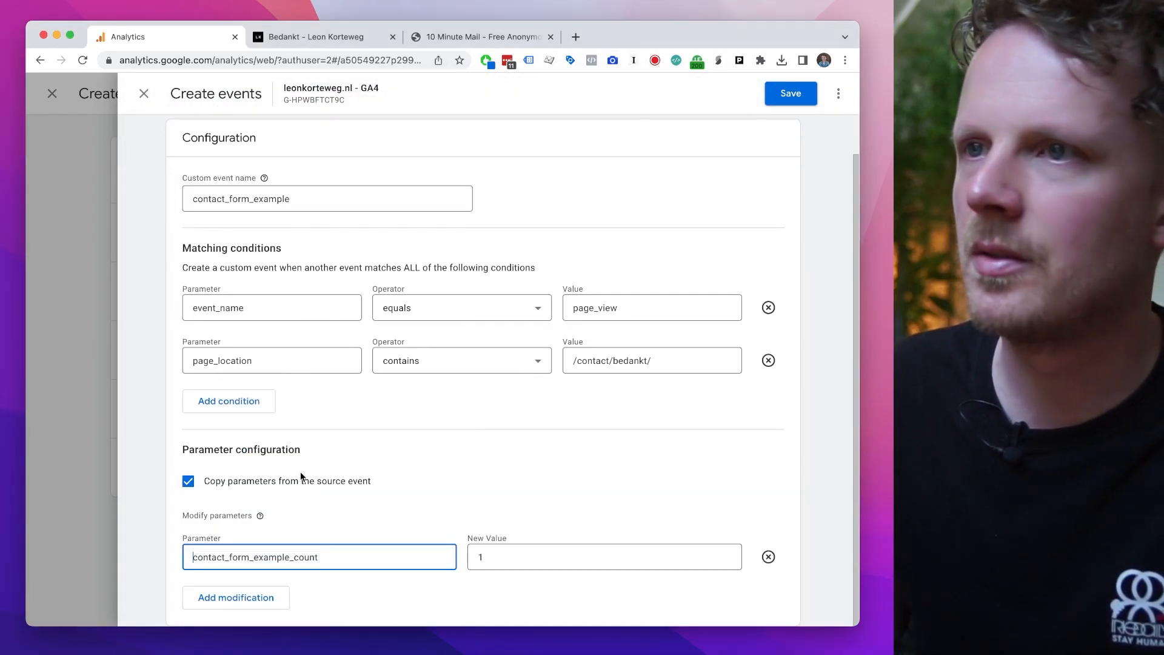
Step: Switch to Nova and copy the contact_form_example_count parameter name from the notes
left_click(562, 653)
left_click_drag(484, 263, 252, 270)
key("super+c")
left_click(252, 273)
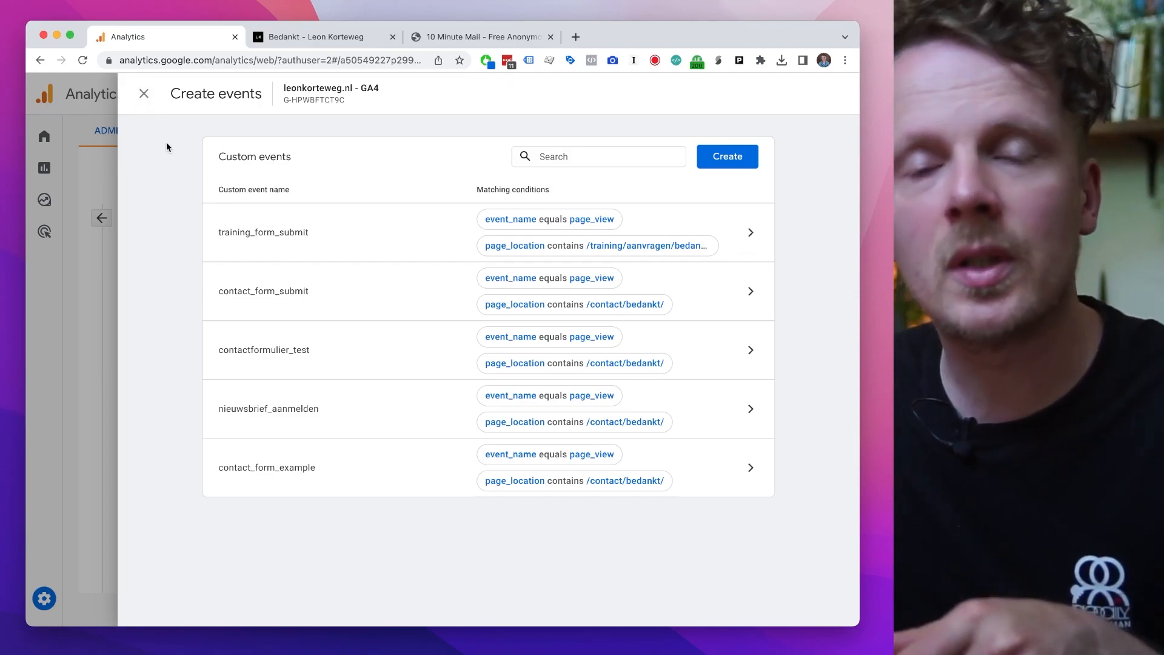
Step: Close the event creation page and save a new conversion event named contact_form_example, taking the name from the Nova notes
left_click(144, 94)
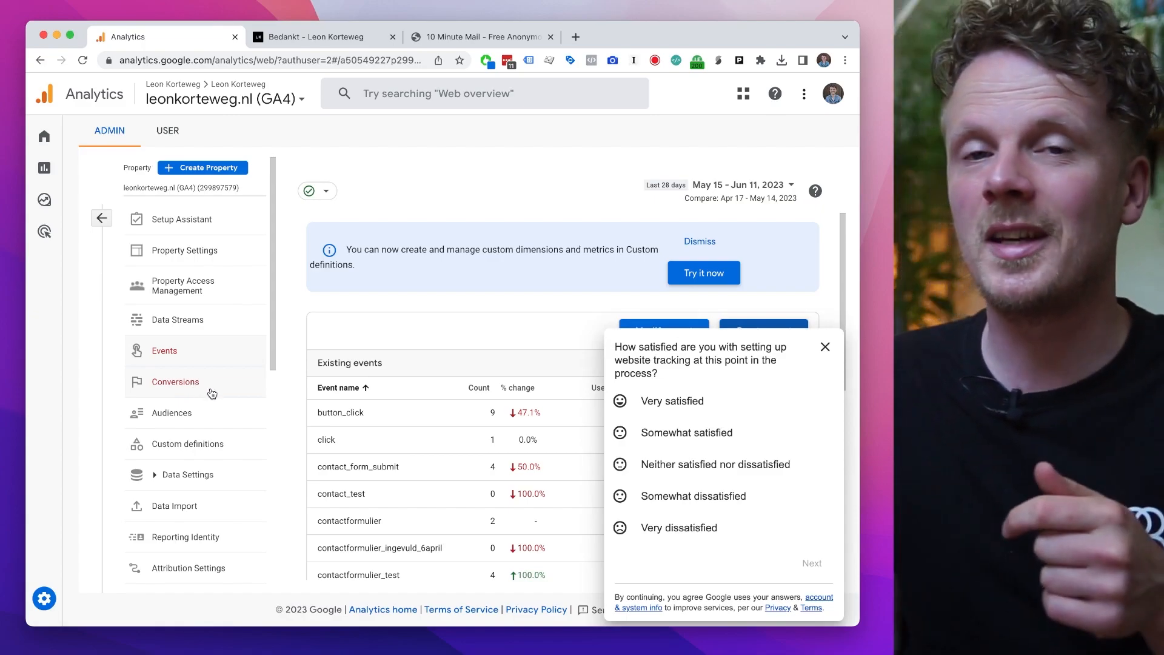
left_click(204, 385)
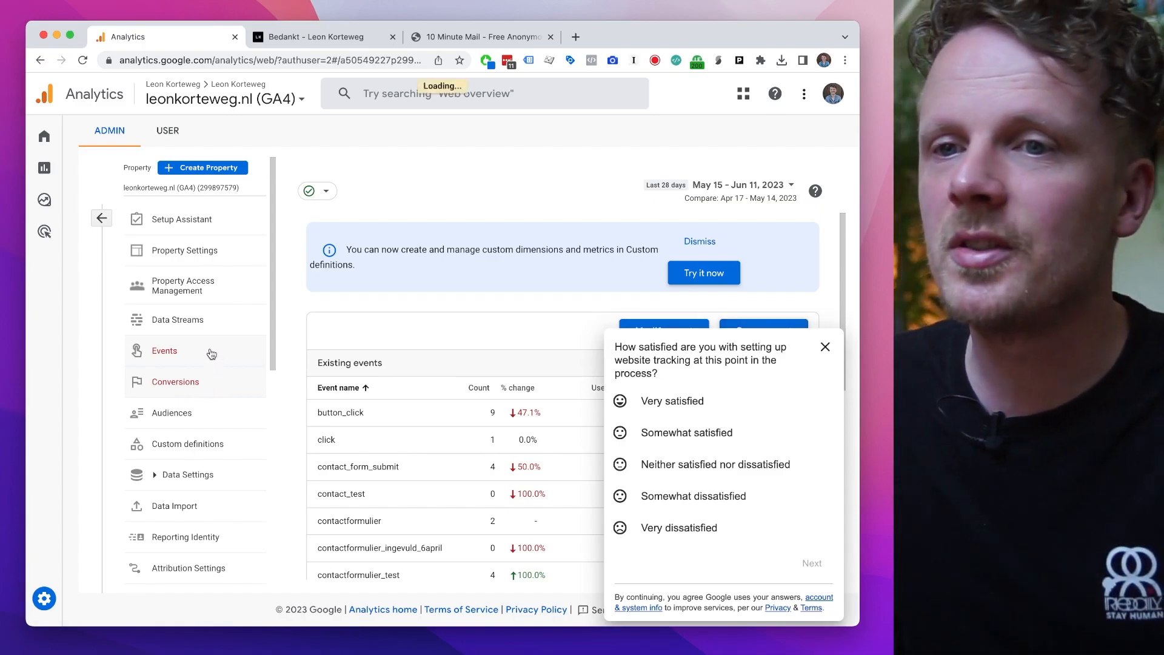
left_click(792, 249)
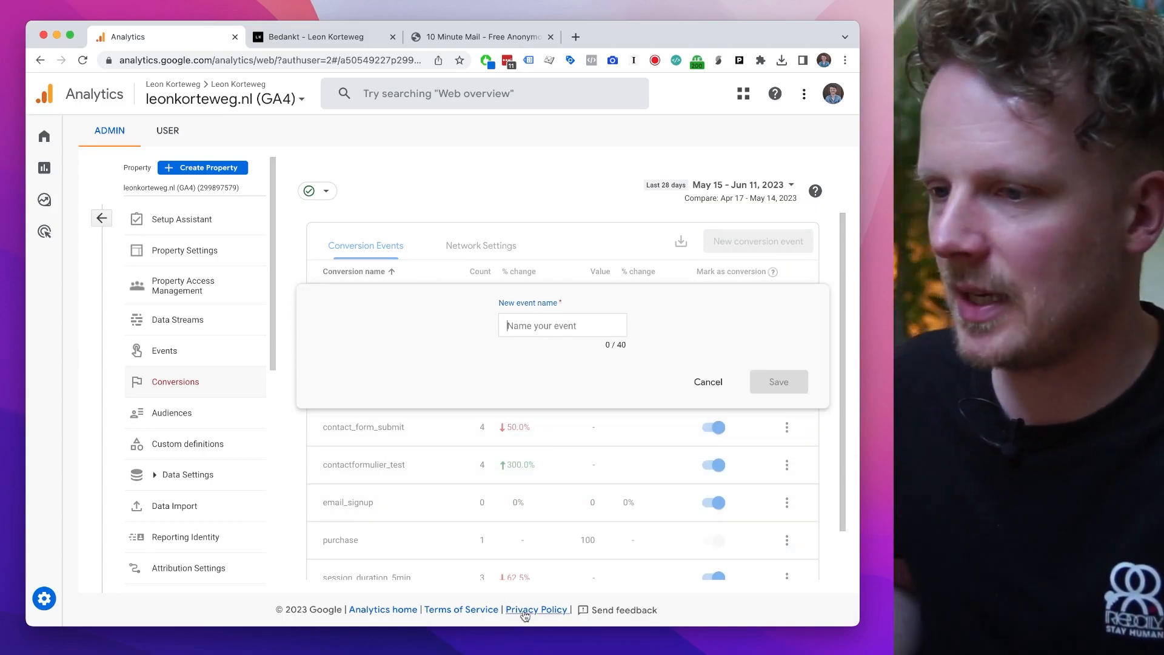
left_click(562, 650)
left_click_drag(423, 240, 320, 240)
left_click(545, 326)
type("contact_form_example")
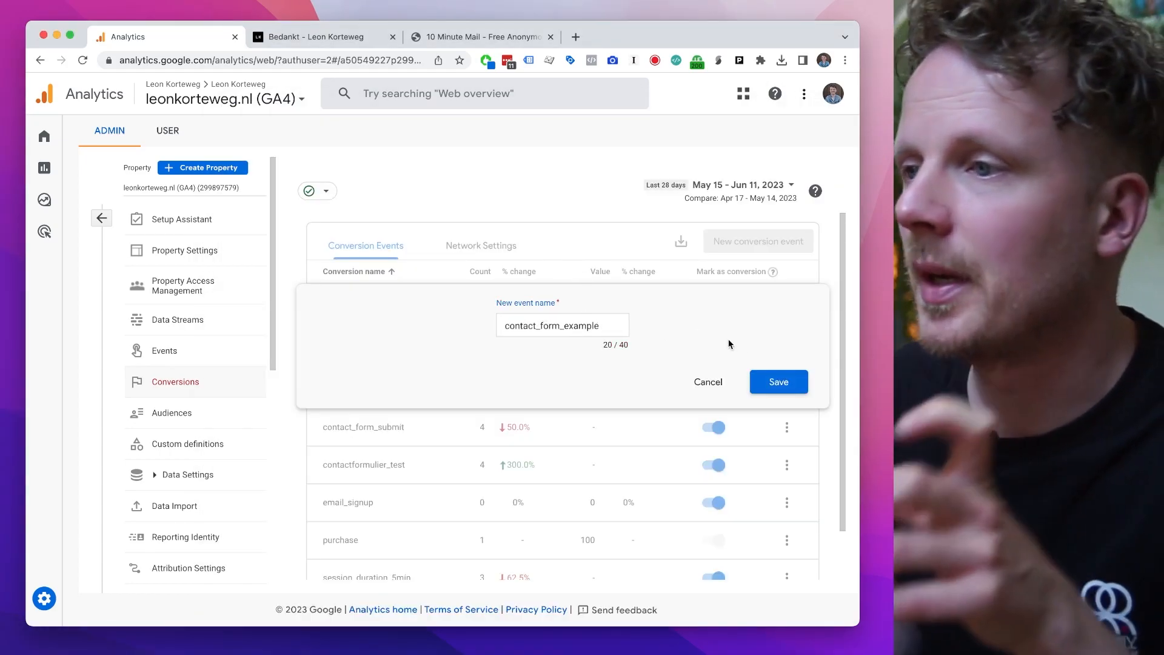
left_click(776, 384)
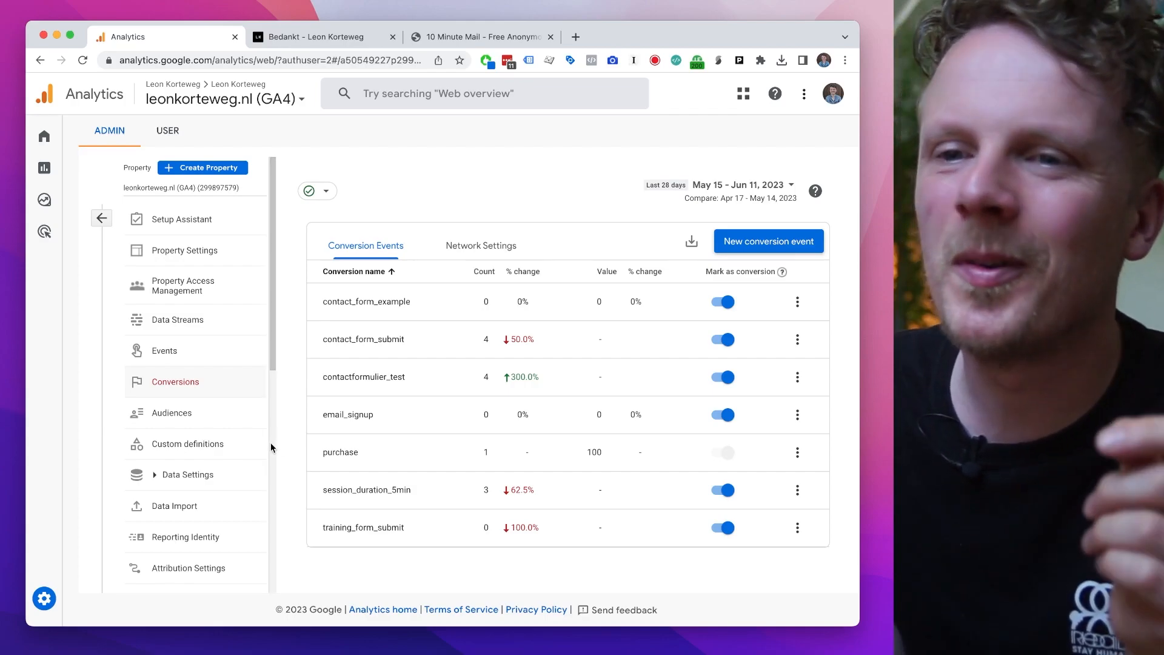
Step: Start a new custom metric in the property's custom definitions and name it Contact Form Submissions
left_click(234, 450)
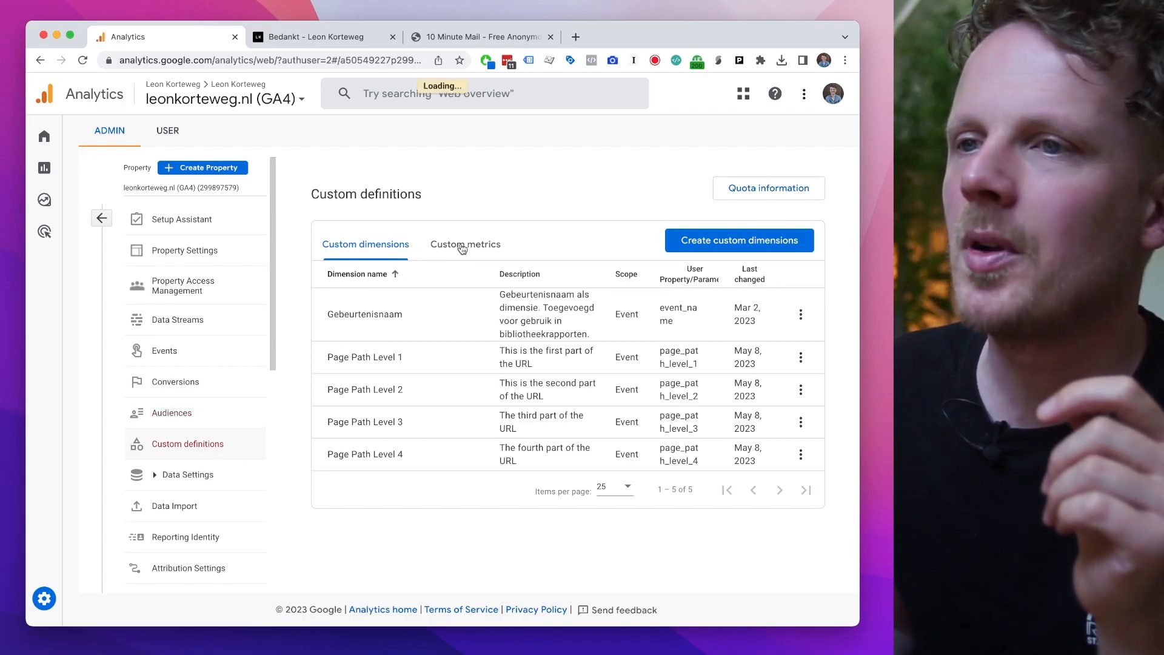
left_click(462, 248)
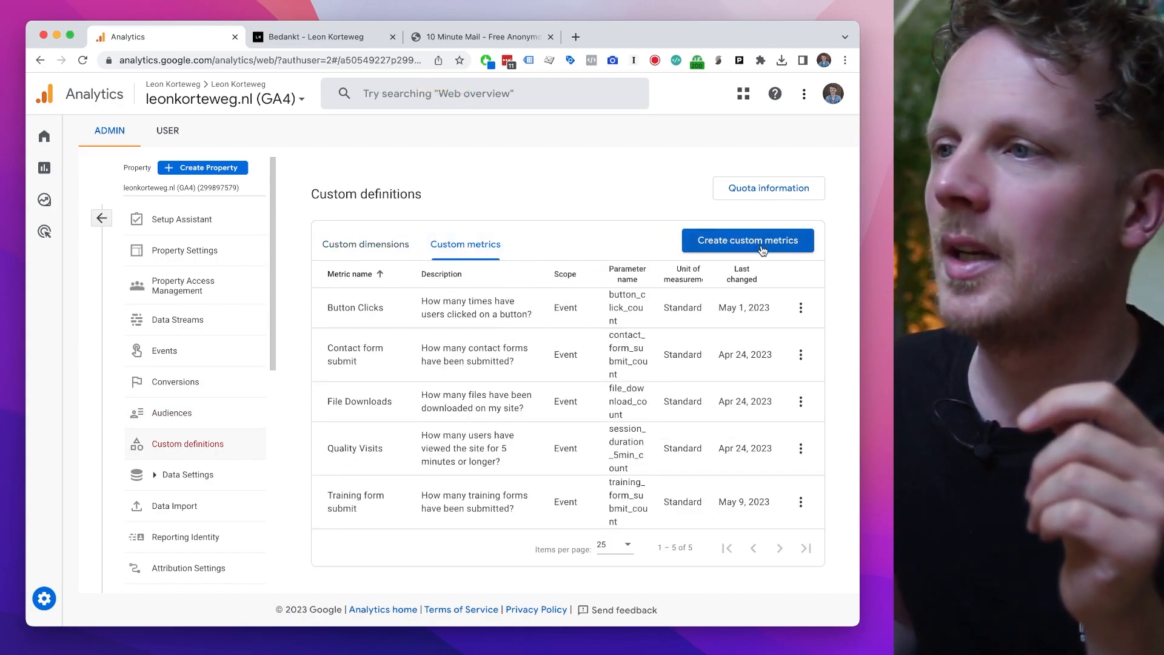
left_click(758, 249)
left_click(578, 152)
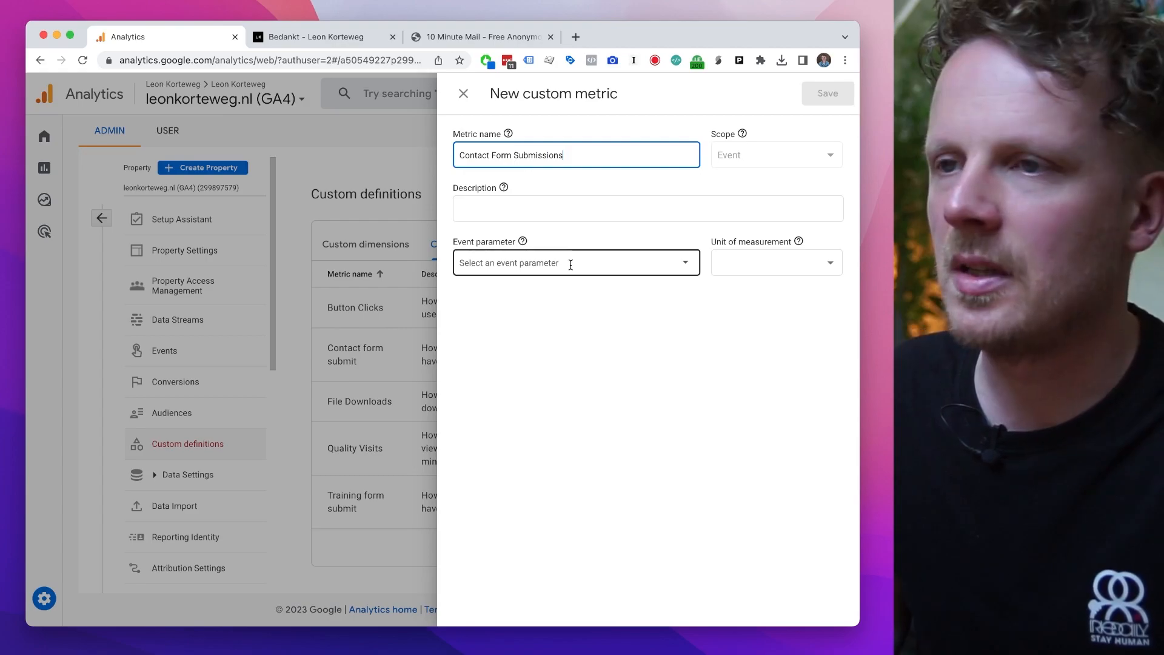
Step: Copy contact_form_example_count from the Nova notes and set it as the metric's event parameter in Chrome
left_click(557, 638)
left_click_drag(474, 261, 276, 267)
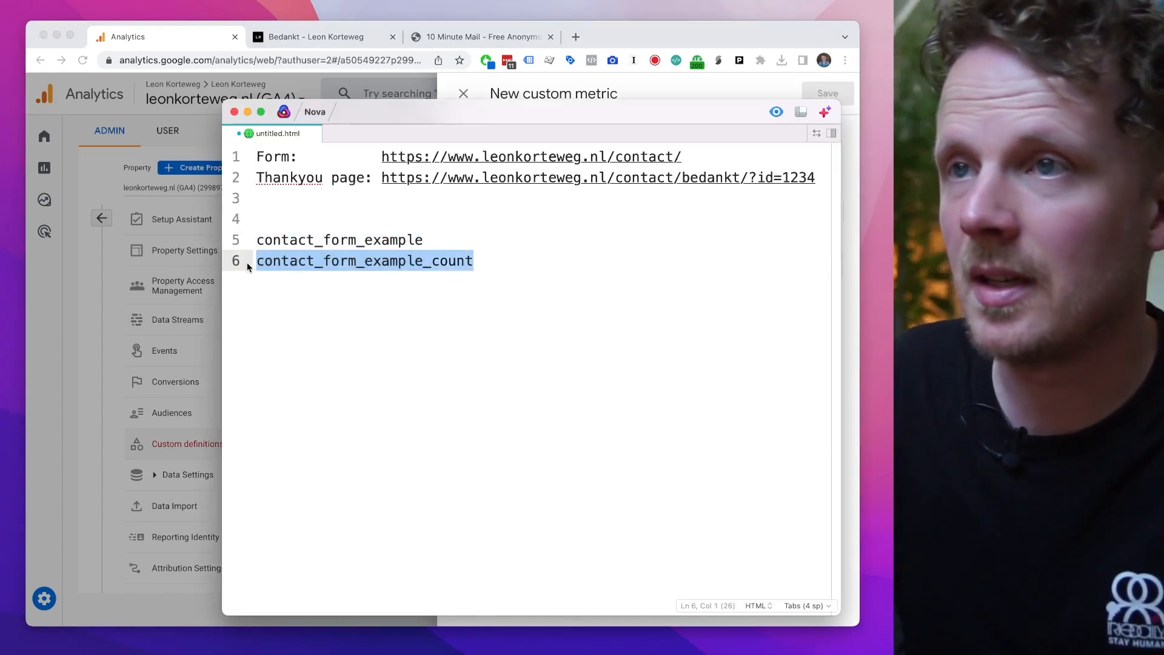
left_click(656, 41)
left_click(575, 265)
key("super+v")
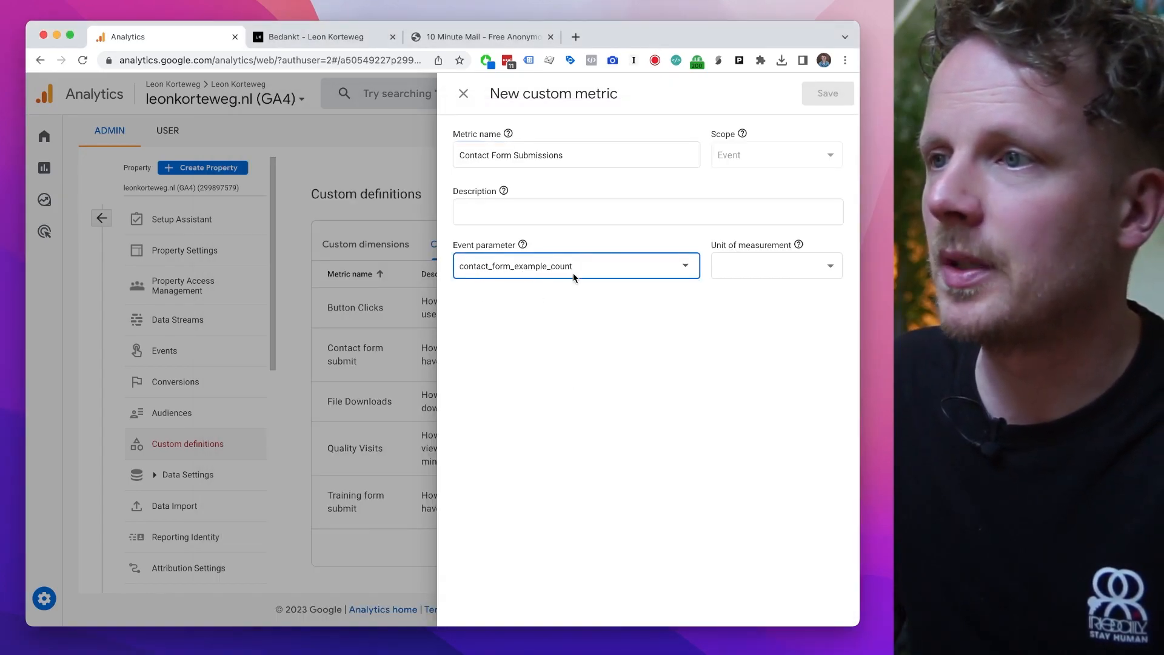
Step: Set the metric's unit of measurement to Standard and its description to "Amount of contact form submissions"
left_click(770, 268)
left_click(764, 268)
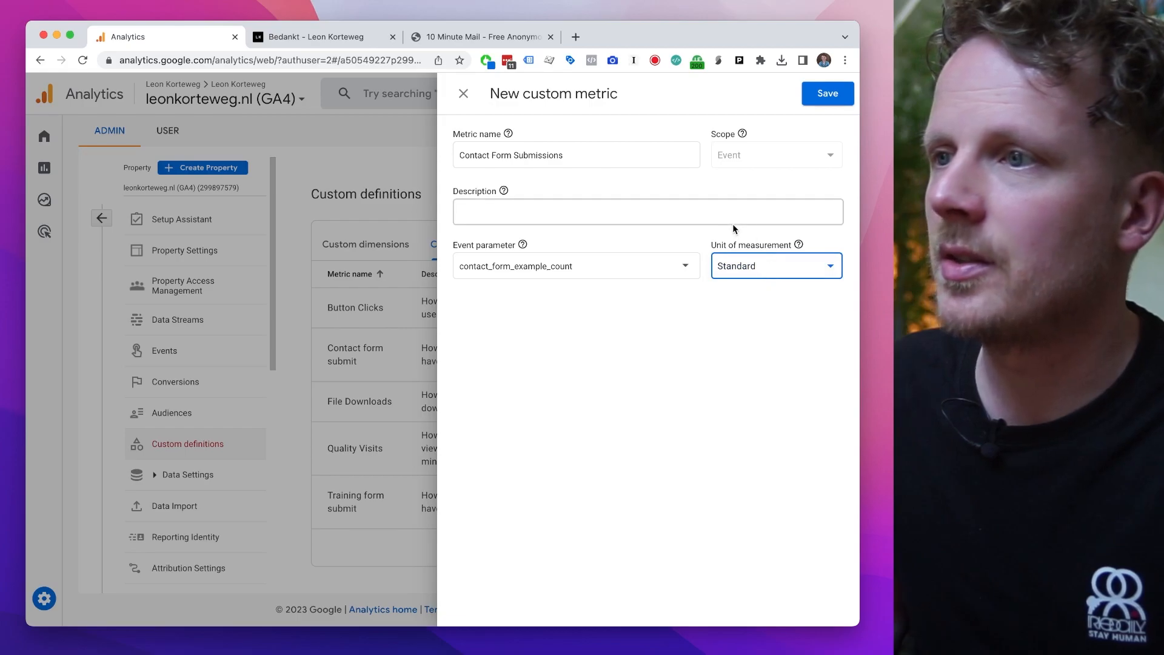
left_click(631, 211)
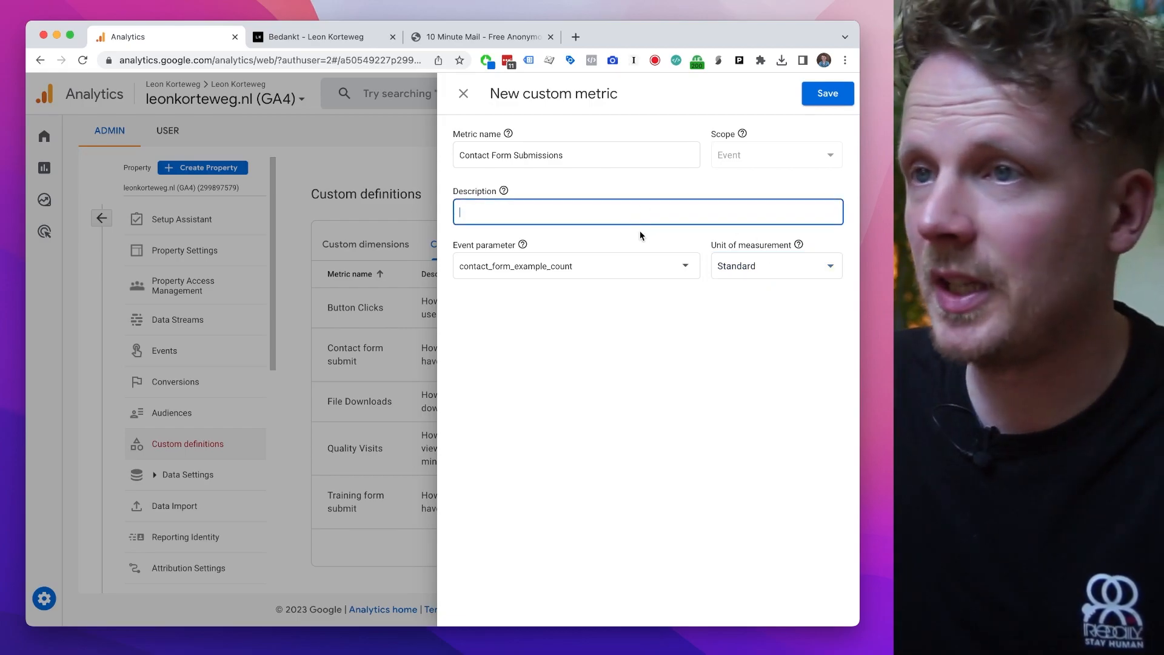
type("Amount of contact form submissions")
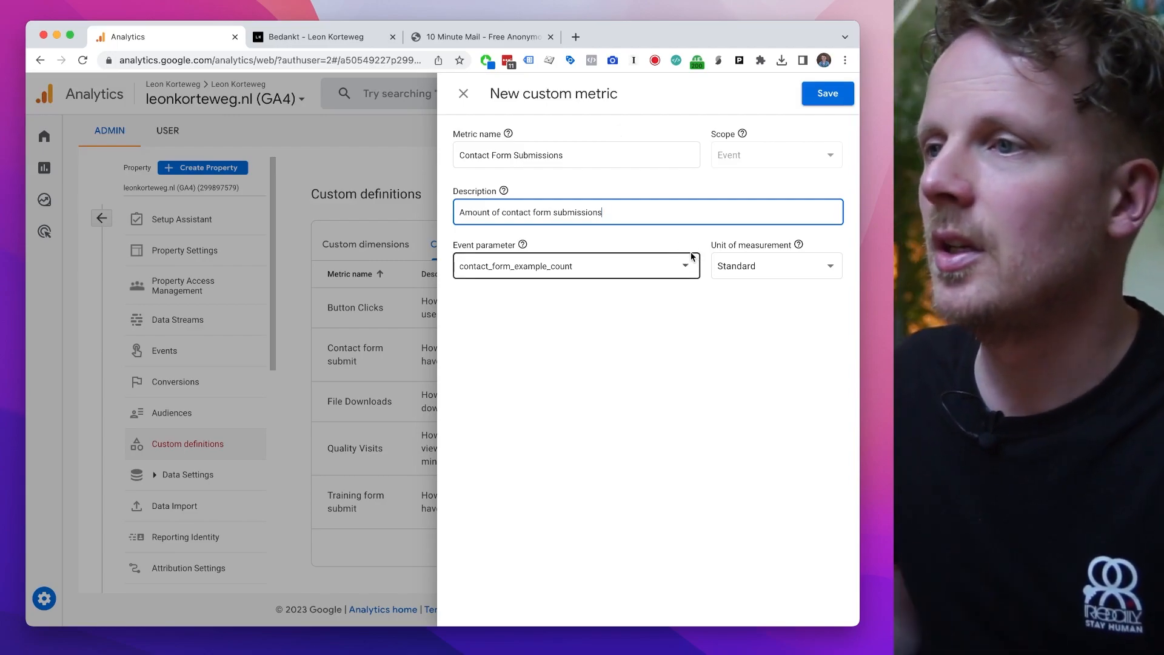
Step: Save the Contact Form Submissions custom metric and open DebugView, with the website's contact page ready in the neighbouring tab
left_click(828, 93)
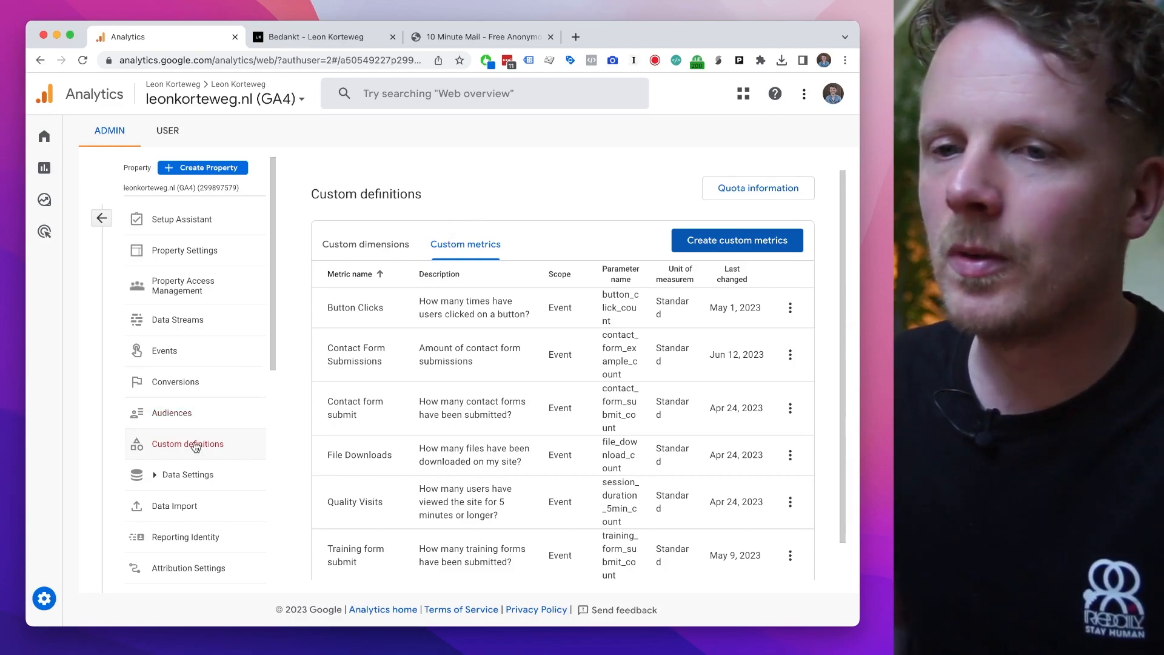
scroll(195, 447, "down", 5)
left_click(199, 494)
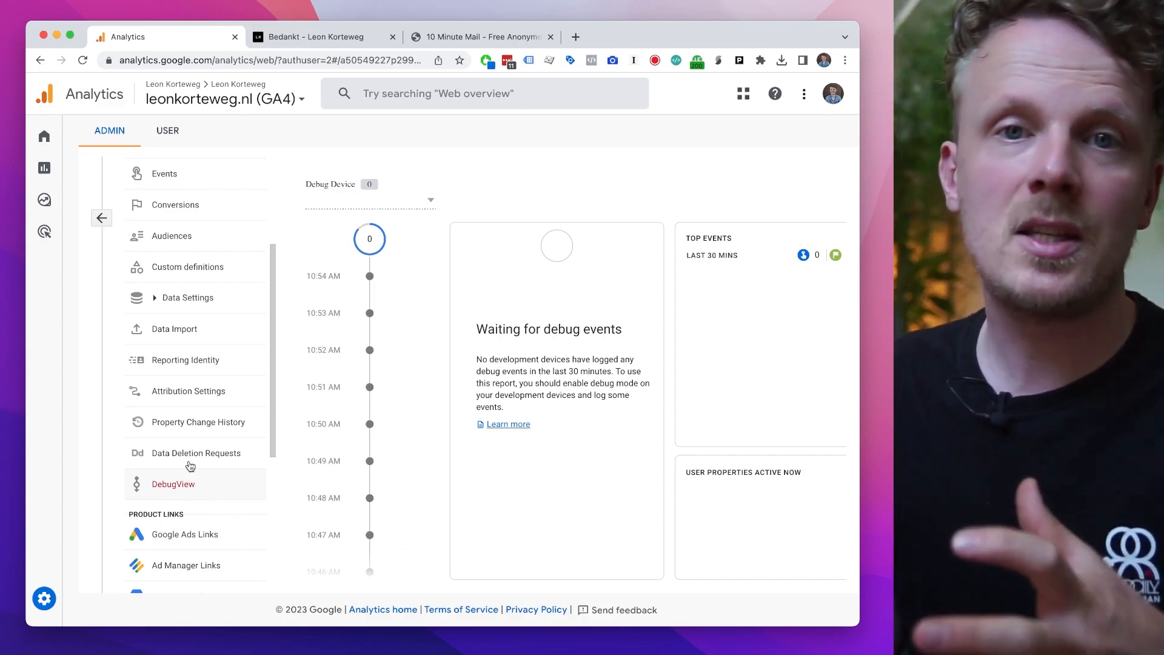
left_click(317, 37)
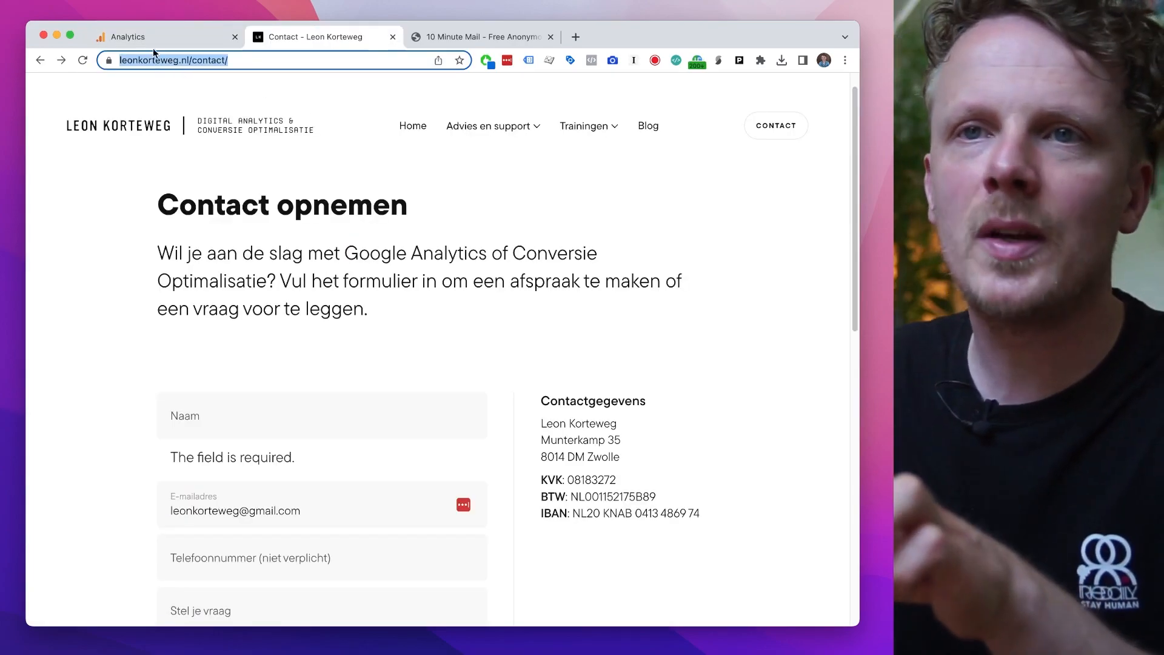
left_click(129, 36)
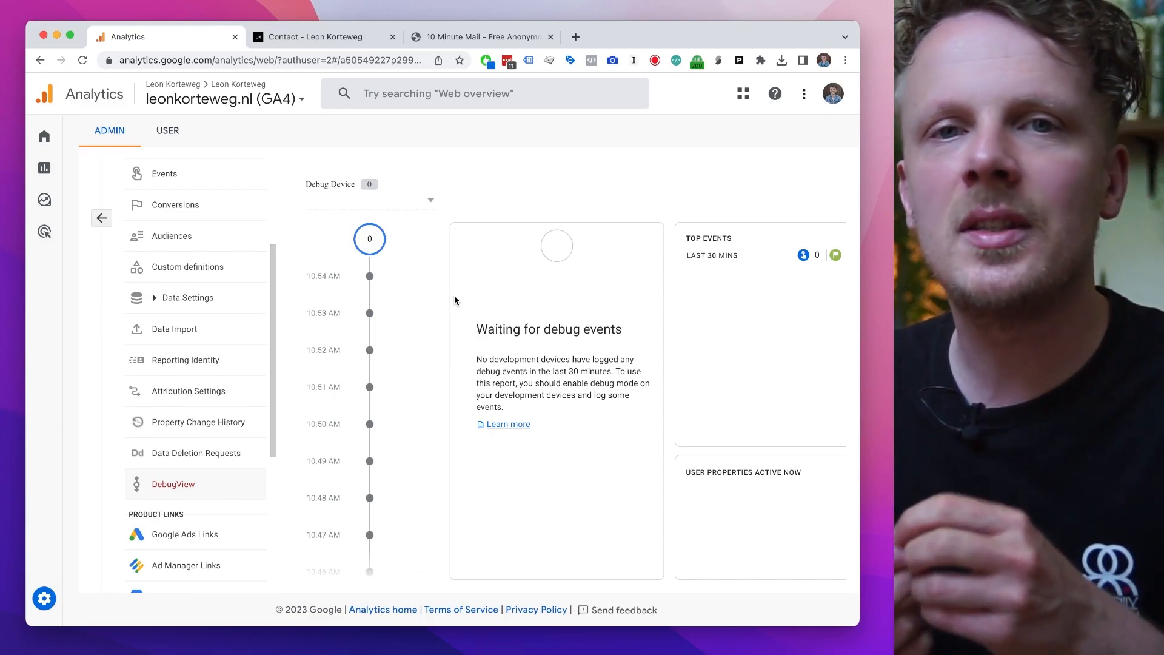
Step: Look up the Google Analytics Debugger extension in the Chrome Web Store through a web search for "google analytics debugger", and close its page
key("super+t")
type("google")
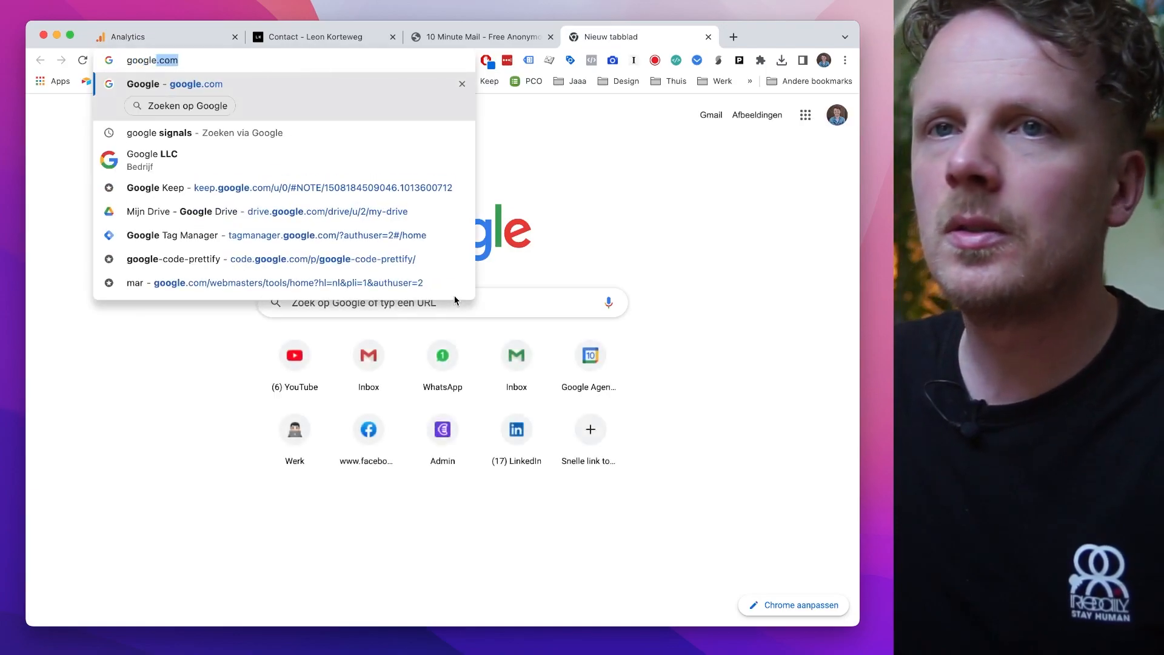
type(" analytics debugger")
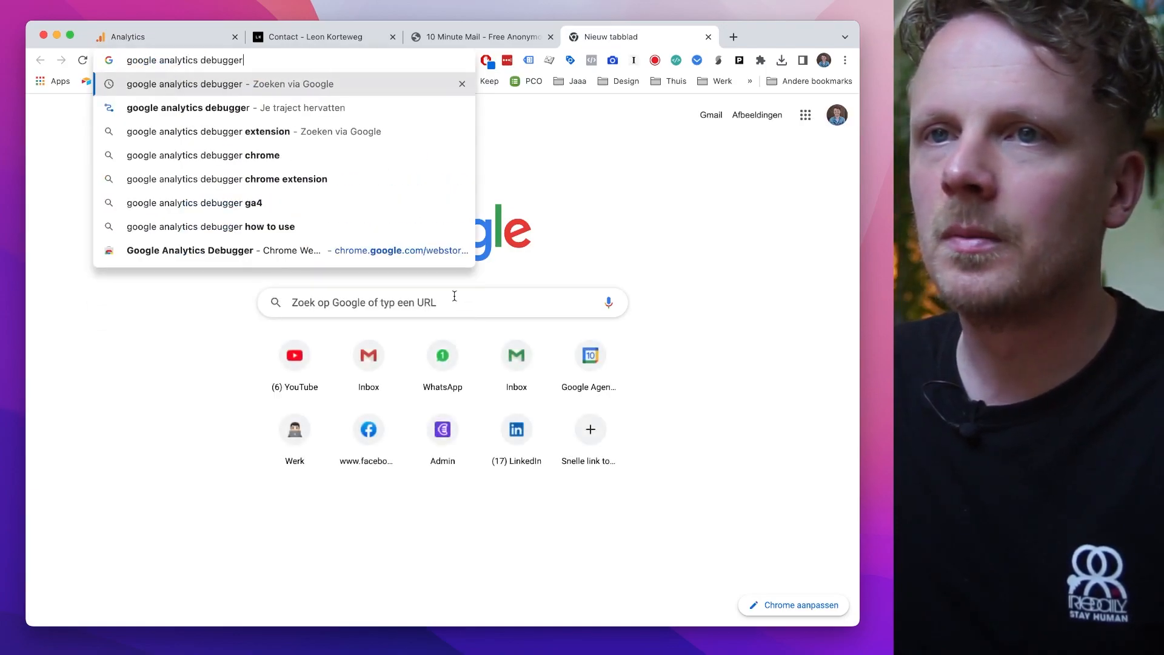
key("Return")
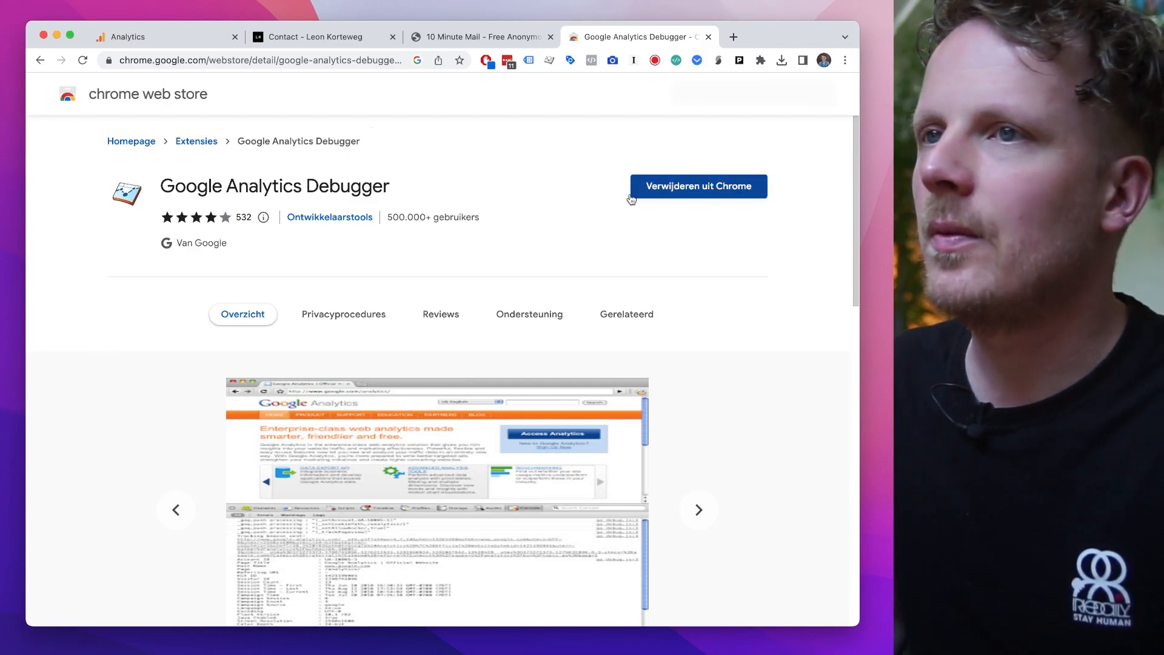
left_click(708, 36)
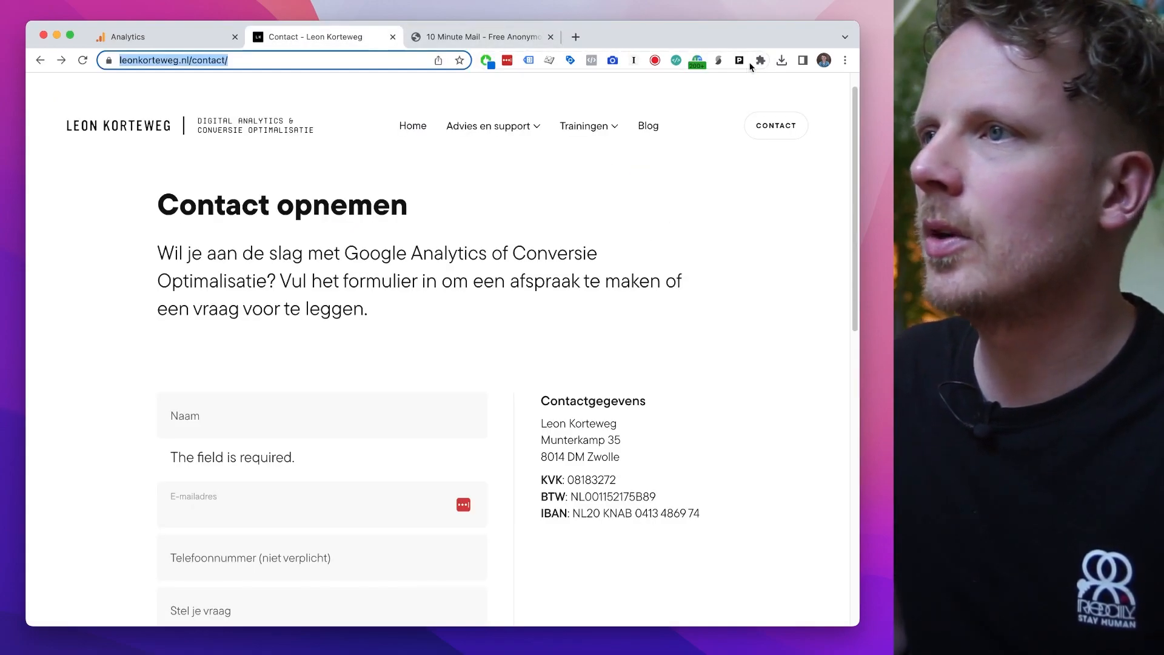
Step: Pin the Google Analytics Debugger extension in Chrome and switch it on for the website's contact page
left_click(761, 61)
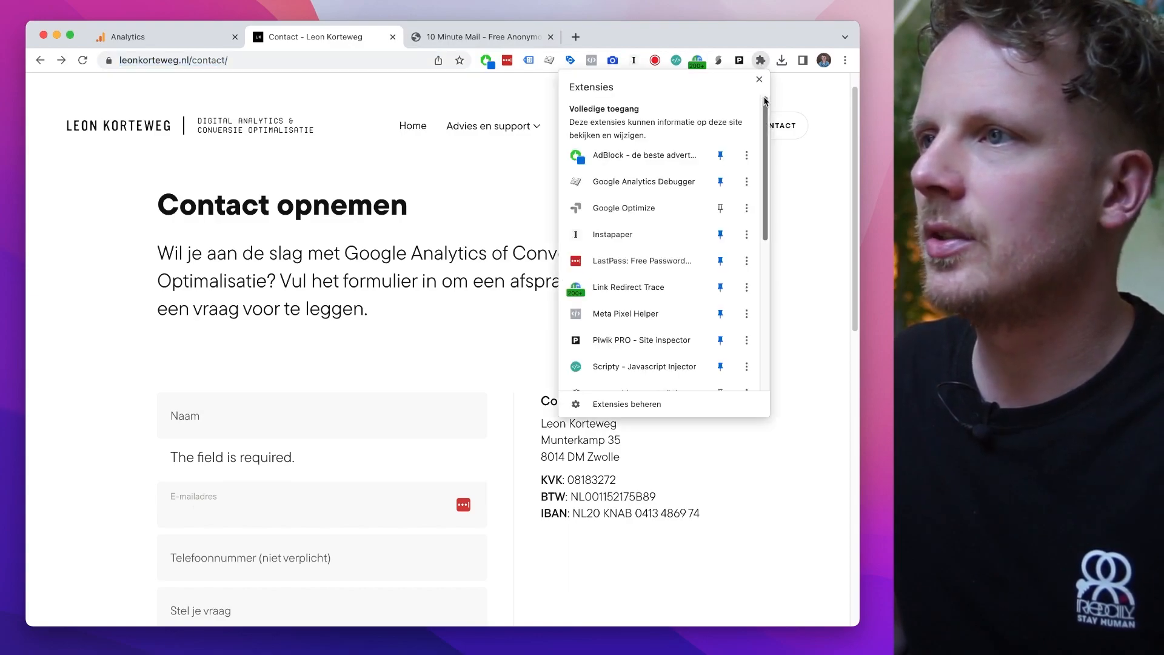
scroll(765, 104, "down", 2)
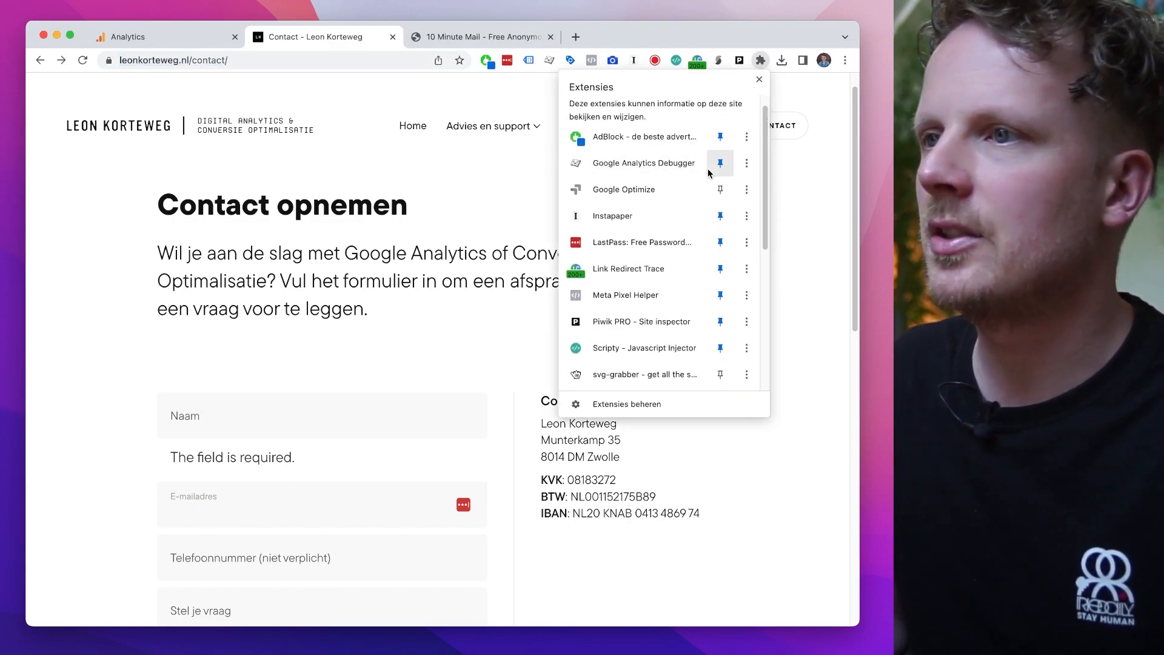
left_click(721, 164)
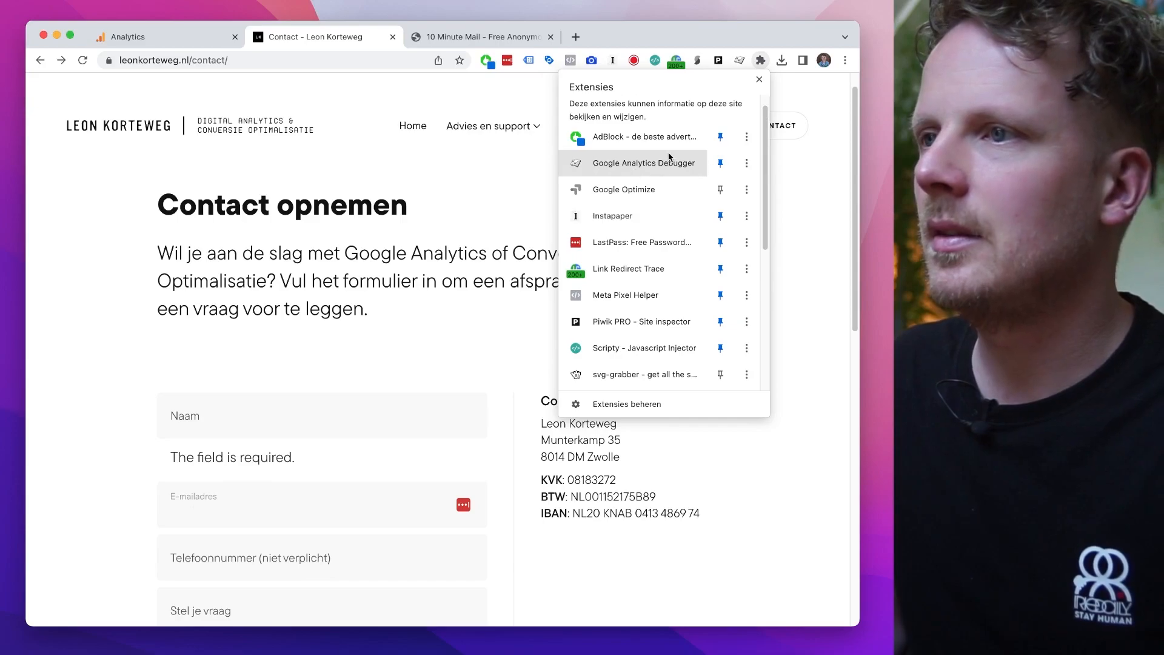
left_click(523, 98)
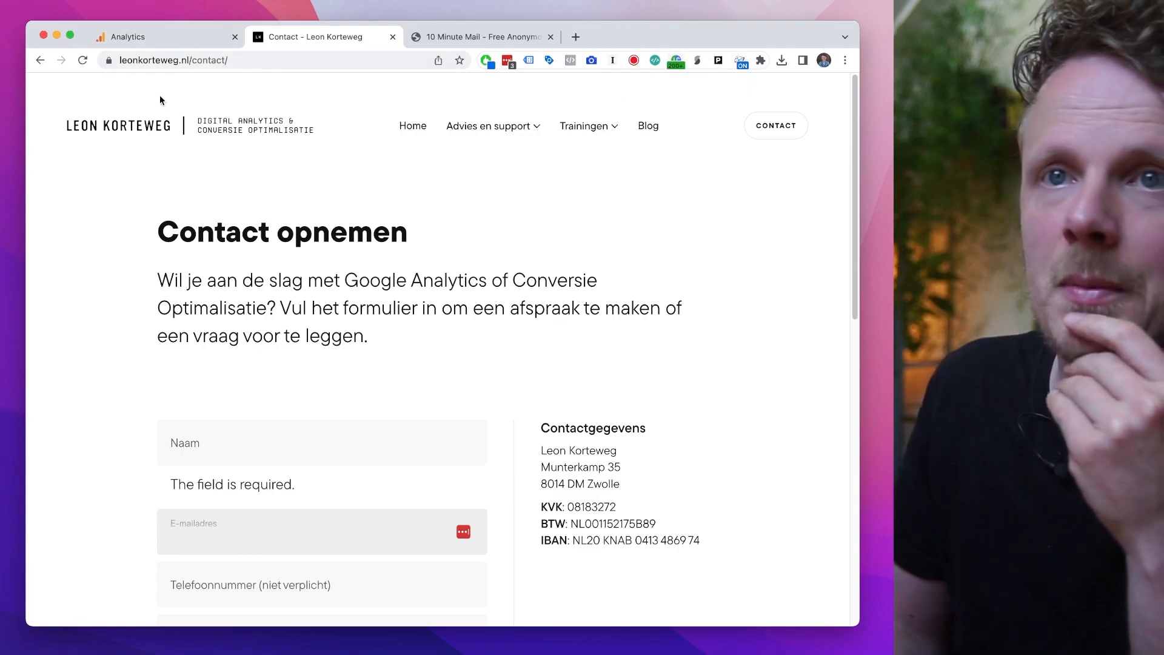
left_click(152, 38)
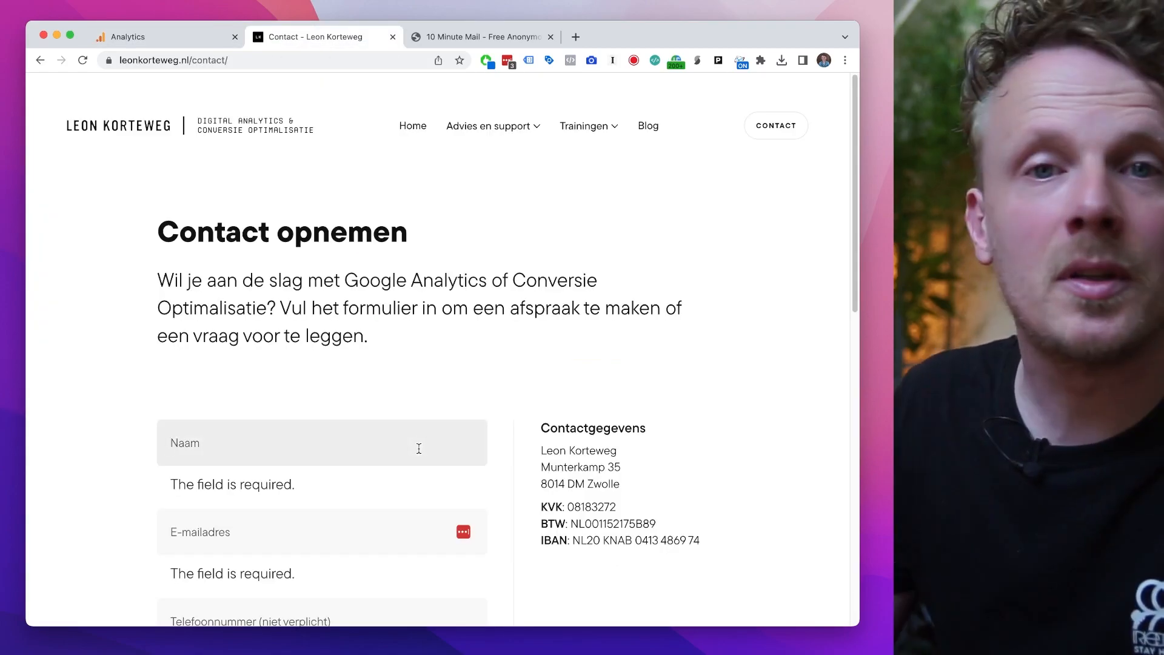
Step: Fill in the contact form's name with a first name and its e-mail field with the temporary address from the clipboard history
type("Leon")
key("Tab")
key("super+shift+v")
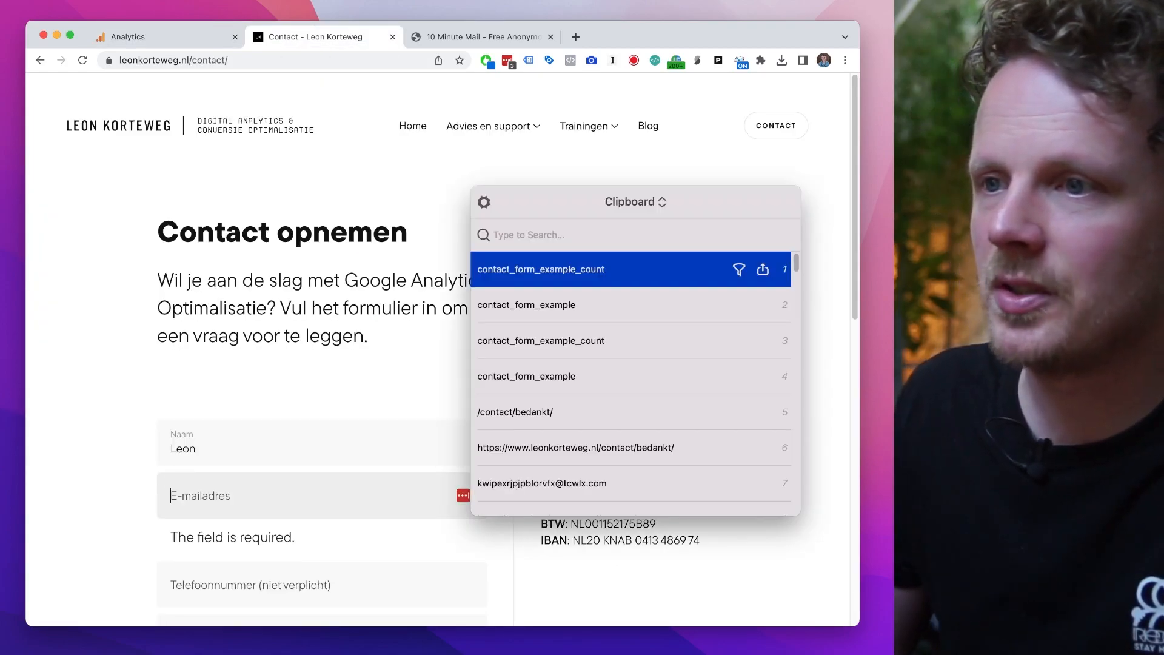
key("Down")
key("Down")
key("Down")
key("Down")
key("Down")
key("Down")
key("Return")
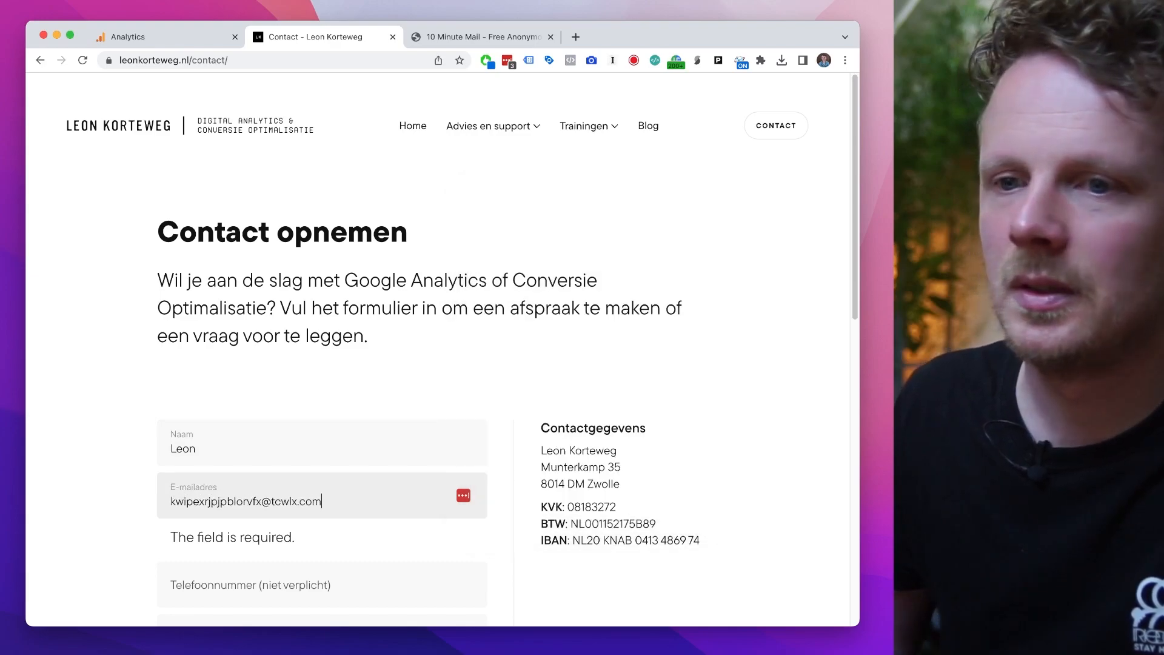
Step: Enter "Test" as the question in the contact form and submit it
scroll(355, 424, "down", 3)
left_click(354, 423)
type("Test")
scroll(360, 388, "down", 3)
left_click(229, 433)
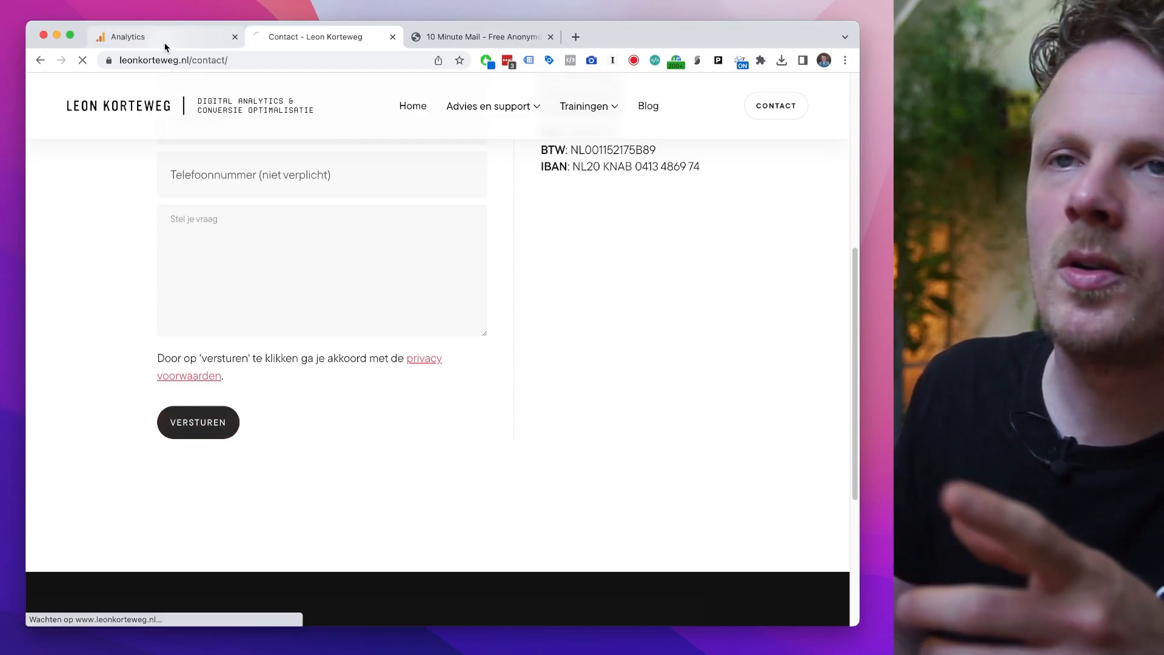
Step: Check the test submission on the thank-you page and examine the parameters of its contact_form_example event in DebugView
left_click(163, 37)
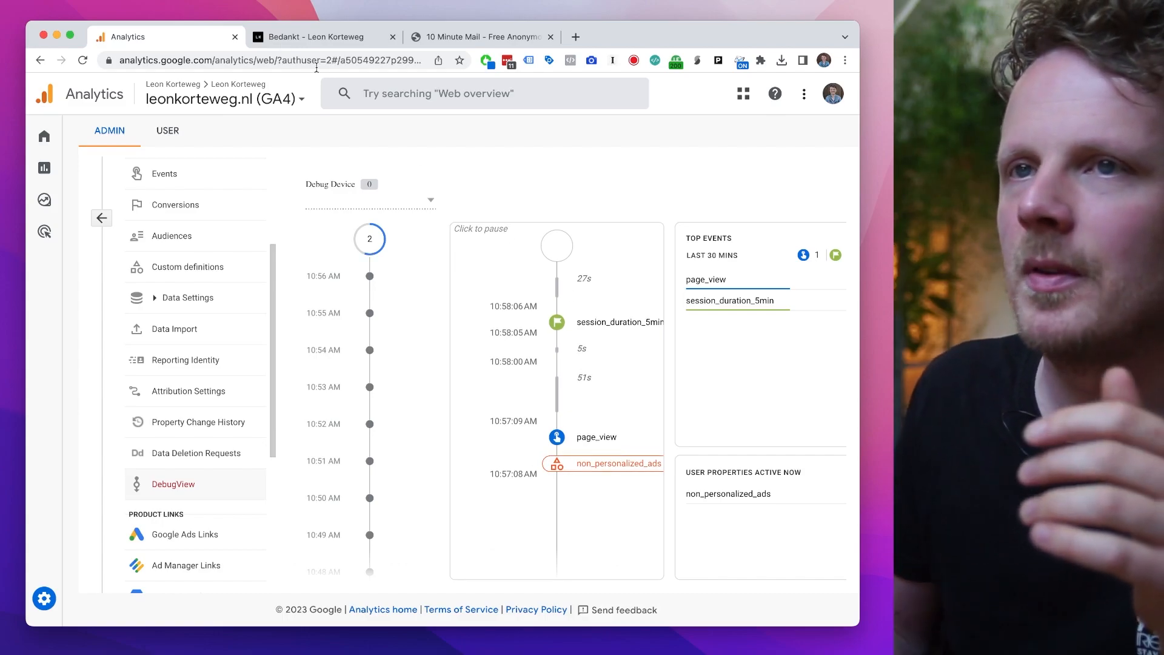
left_click(284, 38)
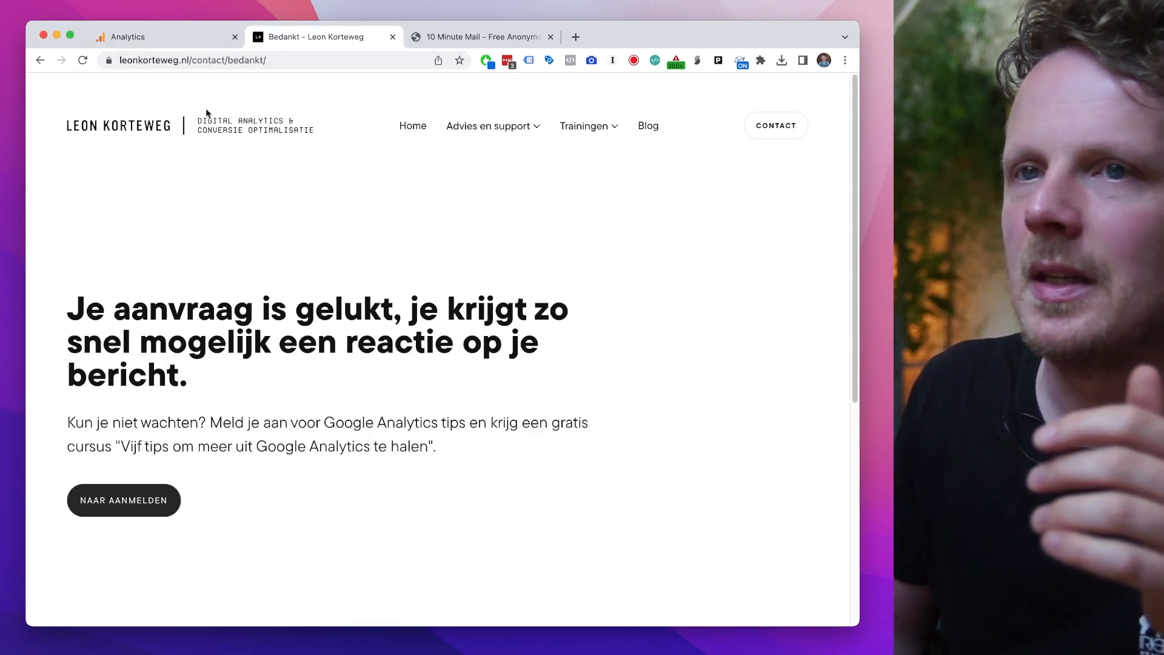
left_click(161, 37)
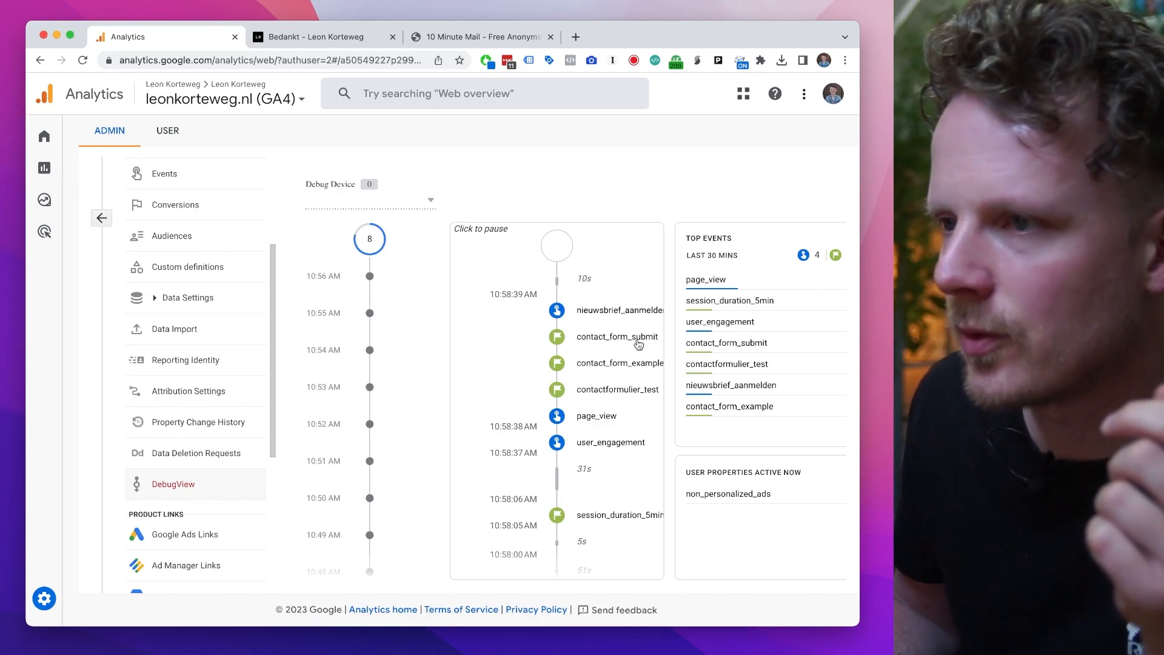
left_click(602, 370)
left_click(602, 367)
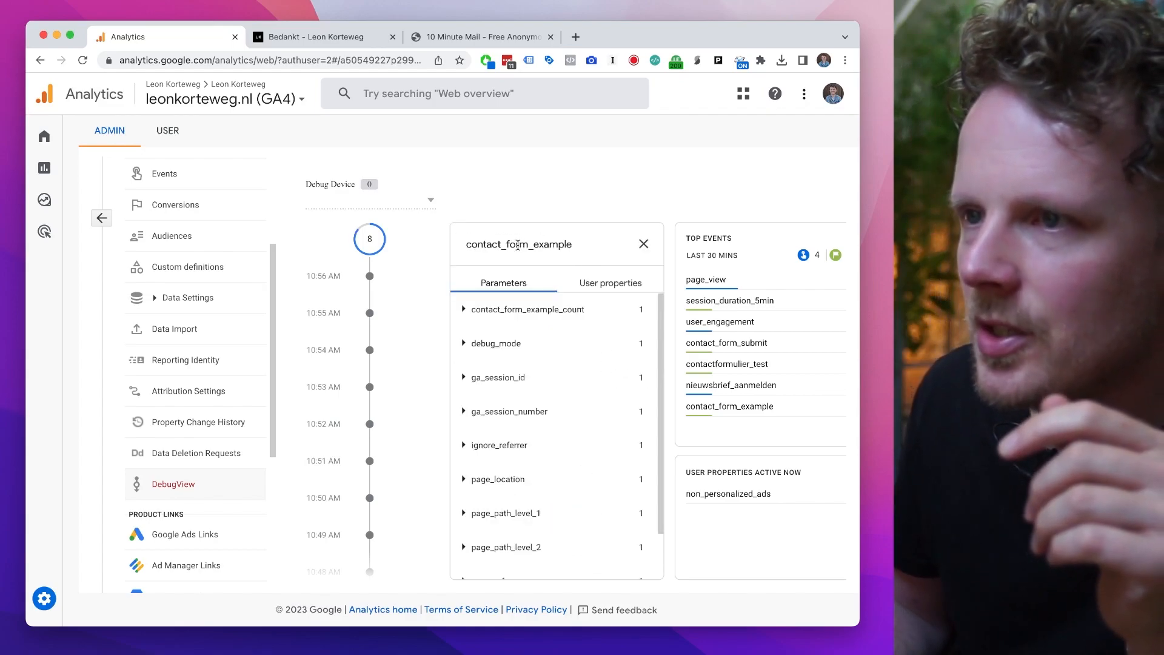
left_click(644, 245)
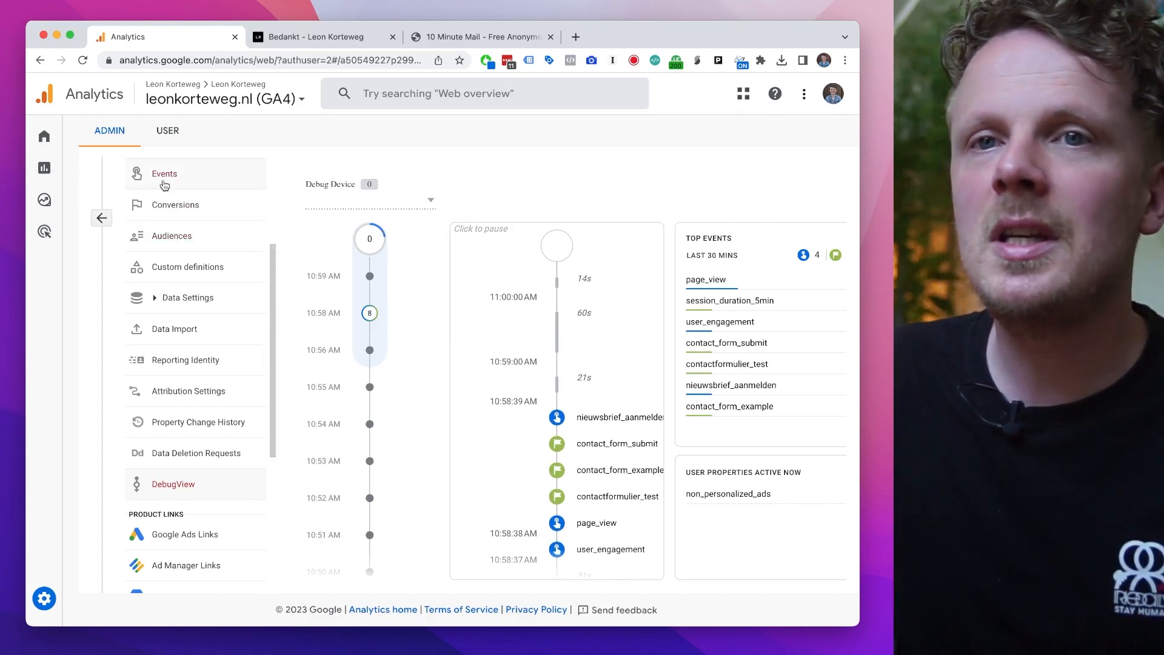
Step: Replace the Engagement rate metric on the Analytics Home overview card with the custom metric Contact Form Submissions
mouse_move(55, 146)
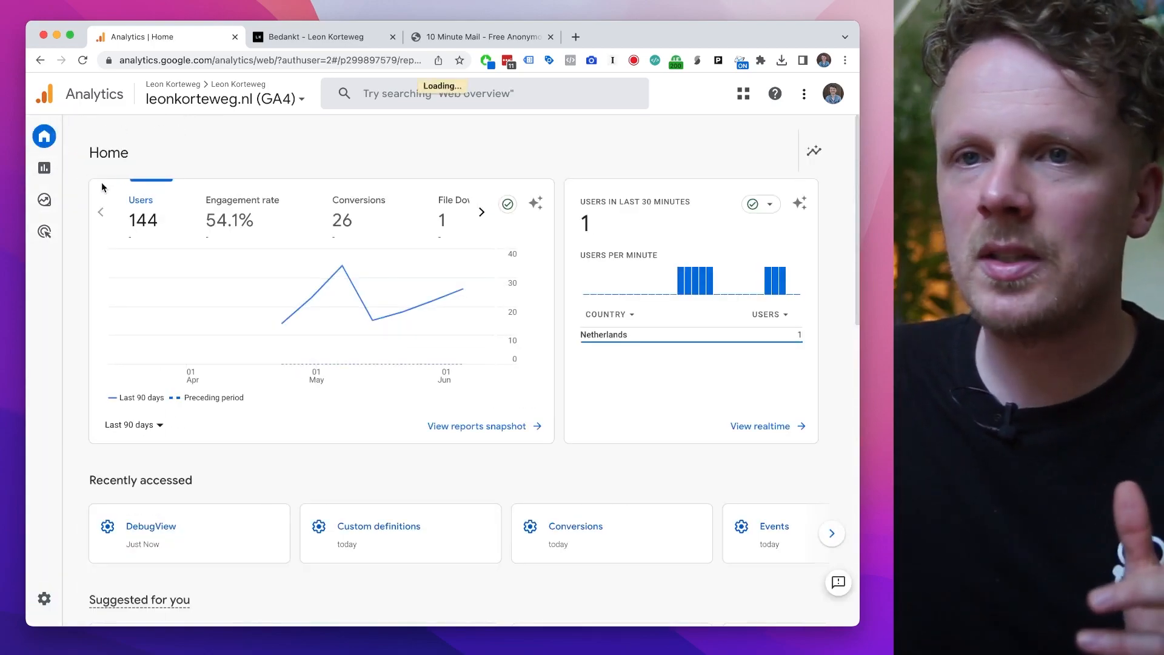
left_click(262, 202)
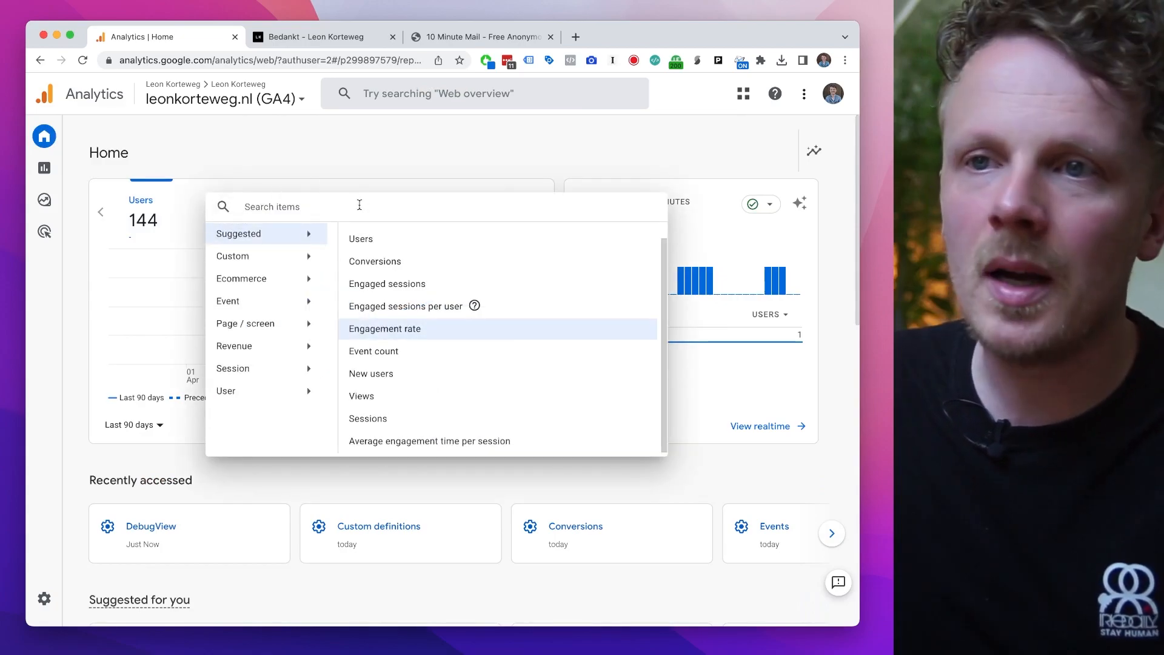
type("cont")
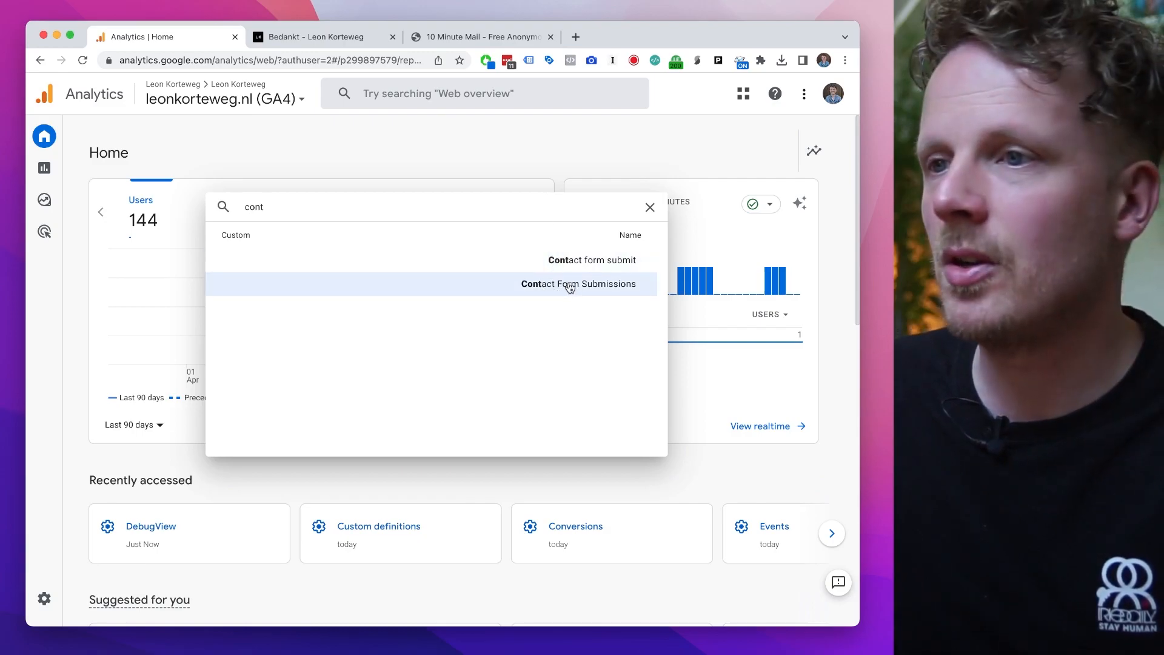
left_click(570, 285)
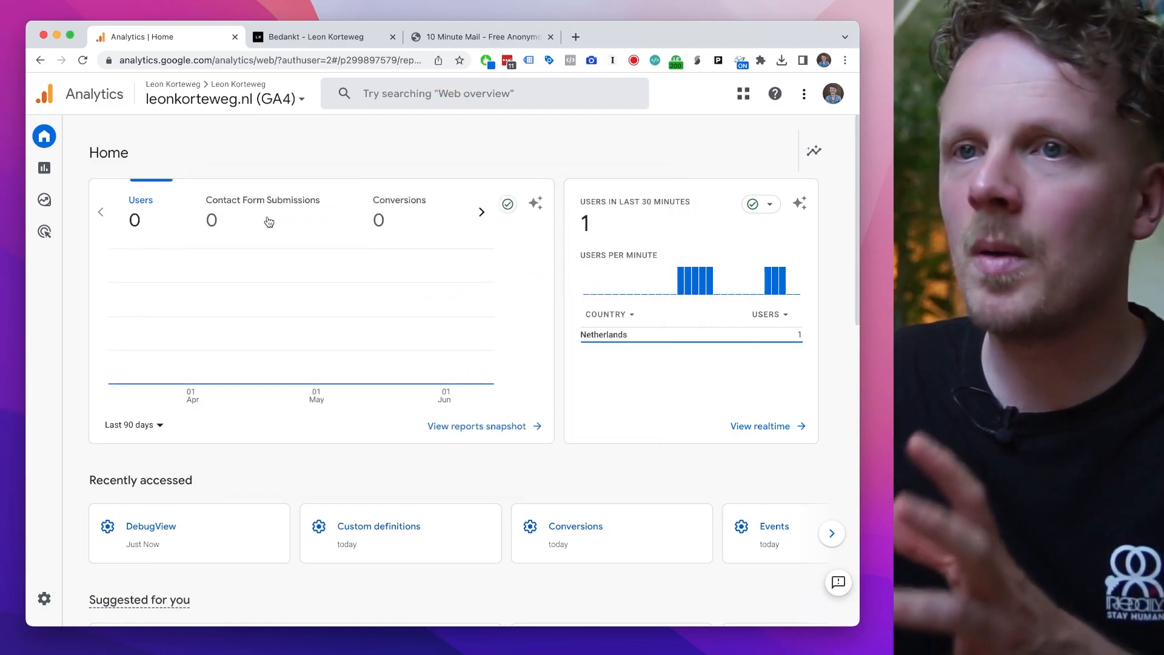
Step: Switch the overview card's second metric to Conversions and from there to the older custom metric Contact form submit
left_click(287, 204)
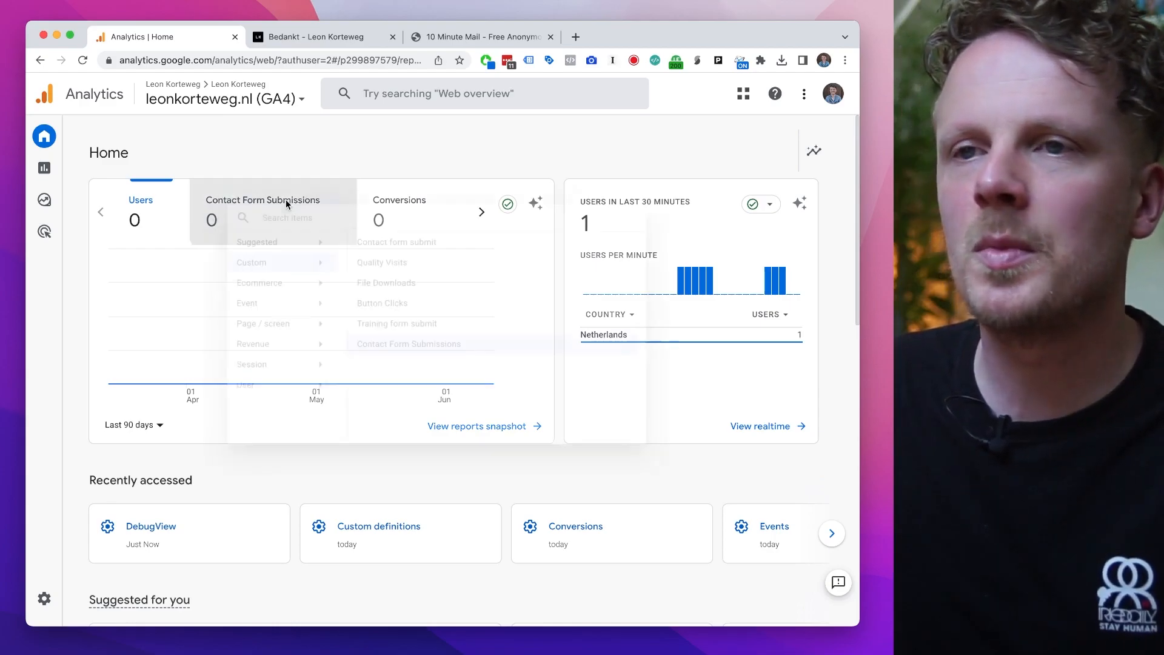
type("con")
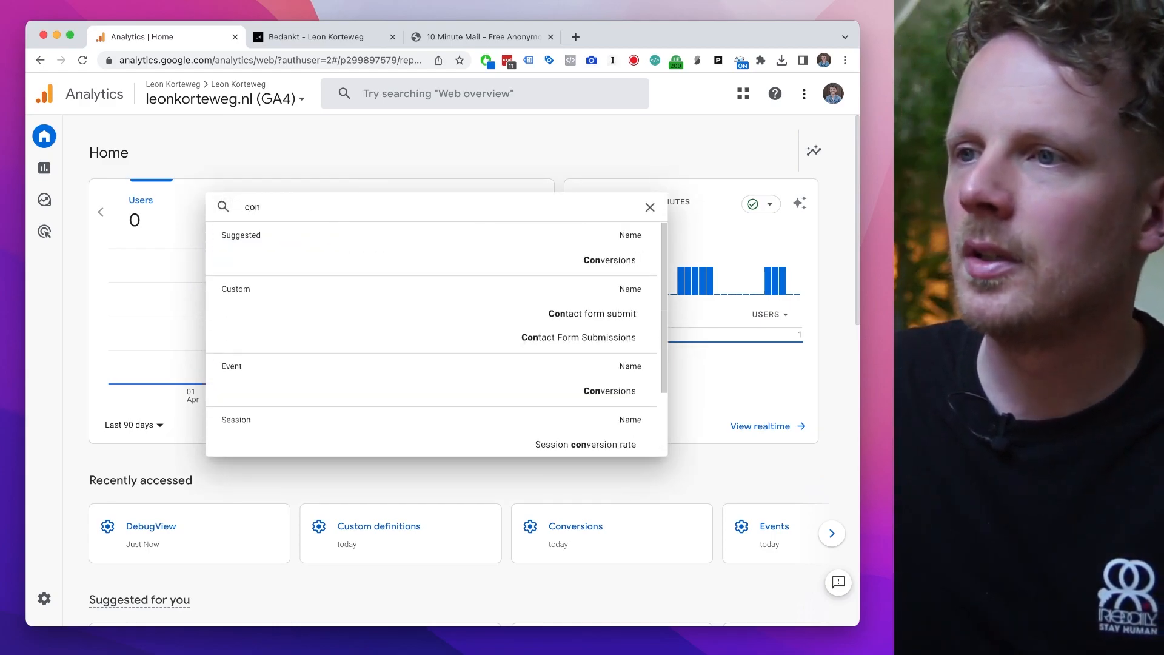
left_click(610, 259)
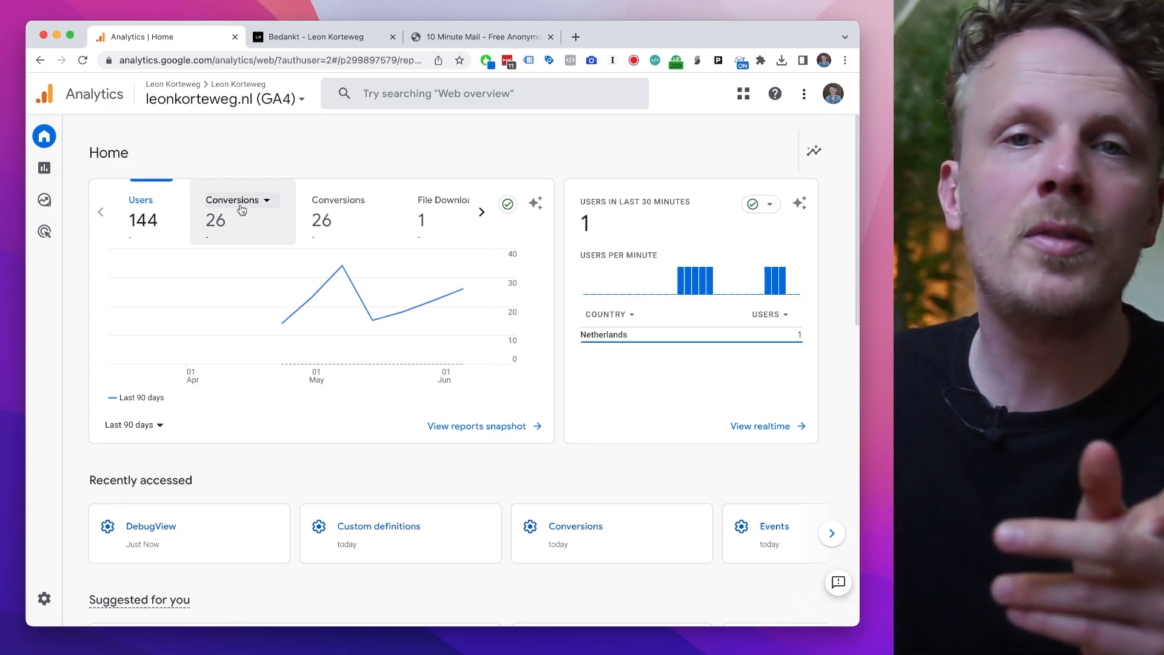
left_click(248, 202)
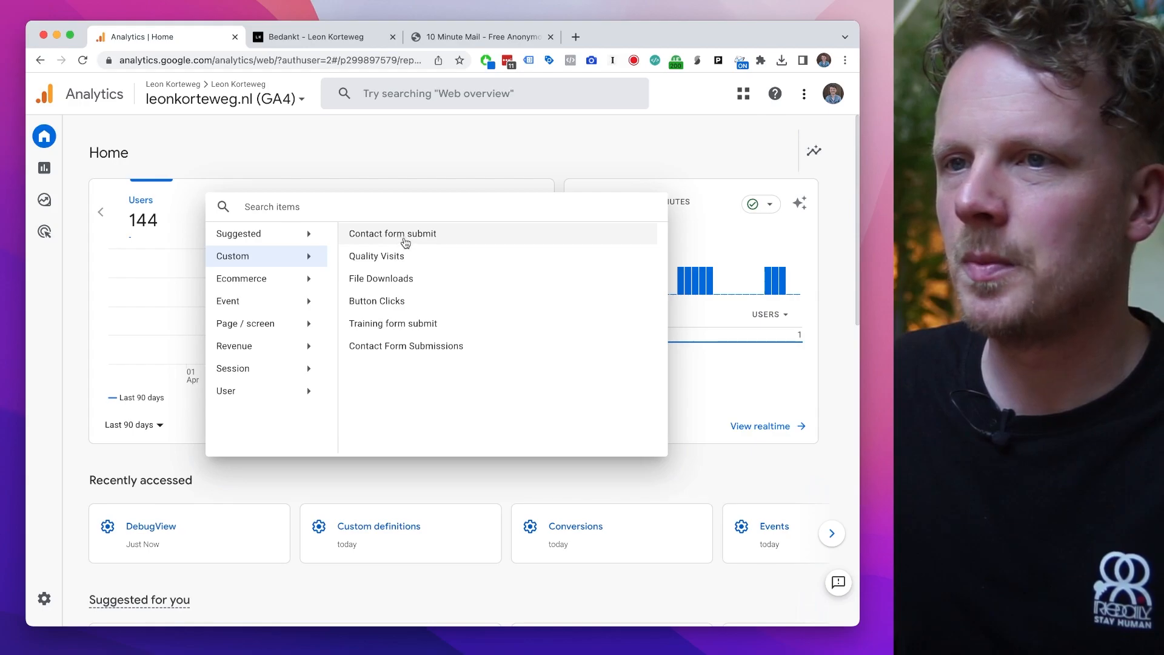
left_click(405, 242)
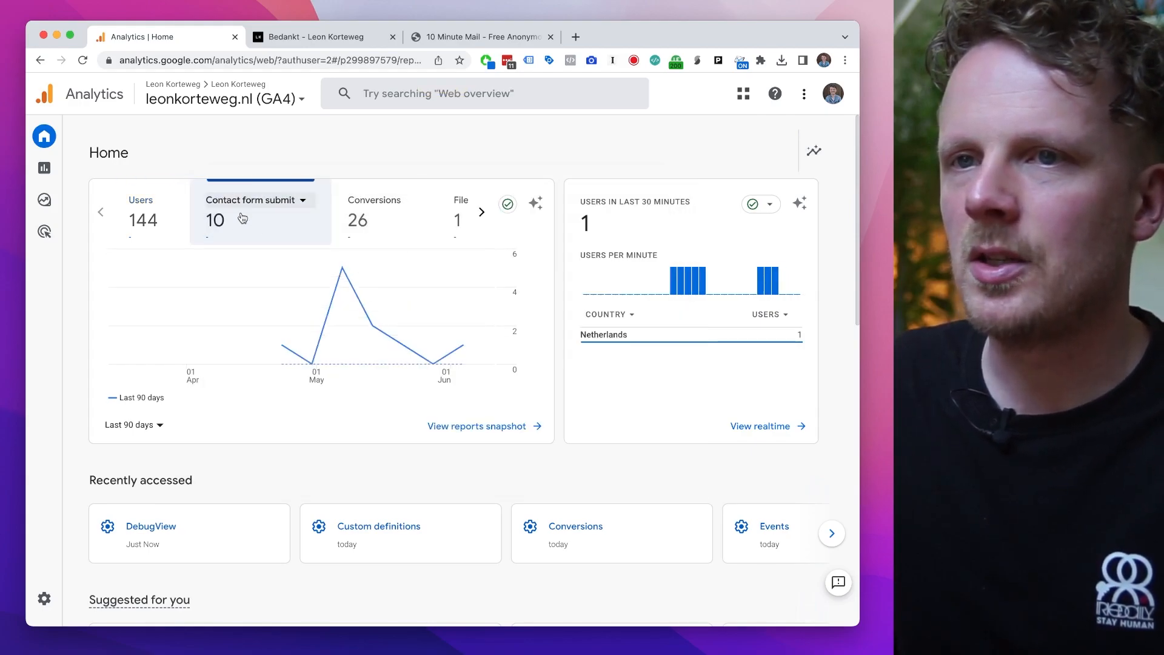
left_click(259, 207)
left_click(276, 160)
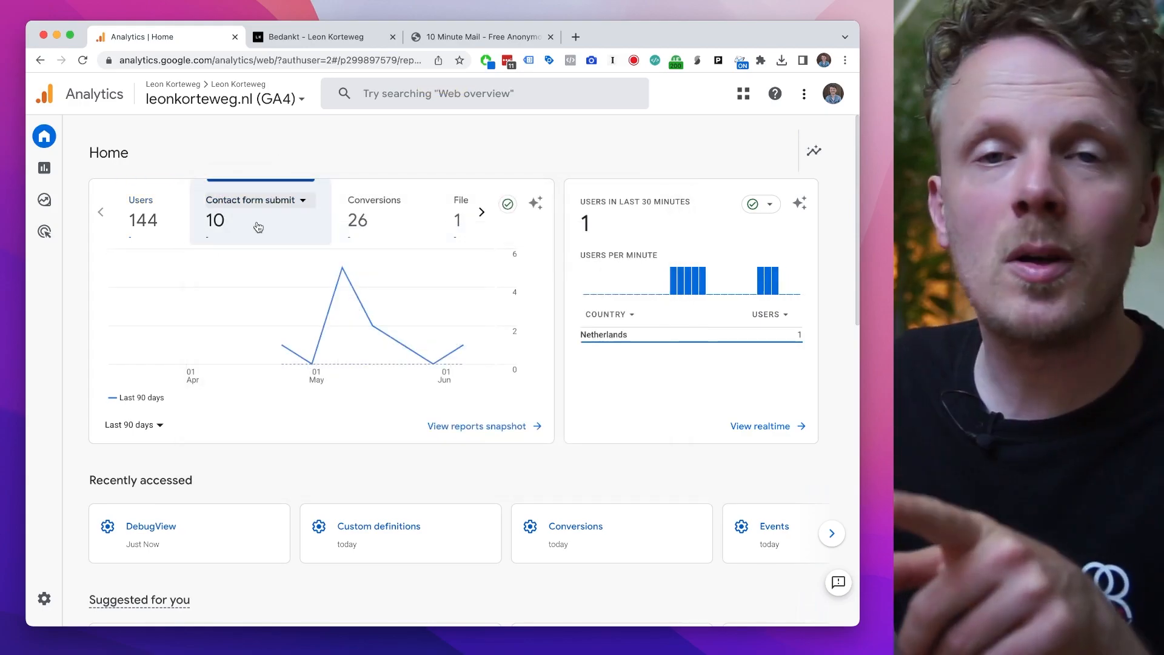
Step: Set the overview card's second metric to the custom metric Contact Form Submissions
left_click(260, 206)
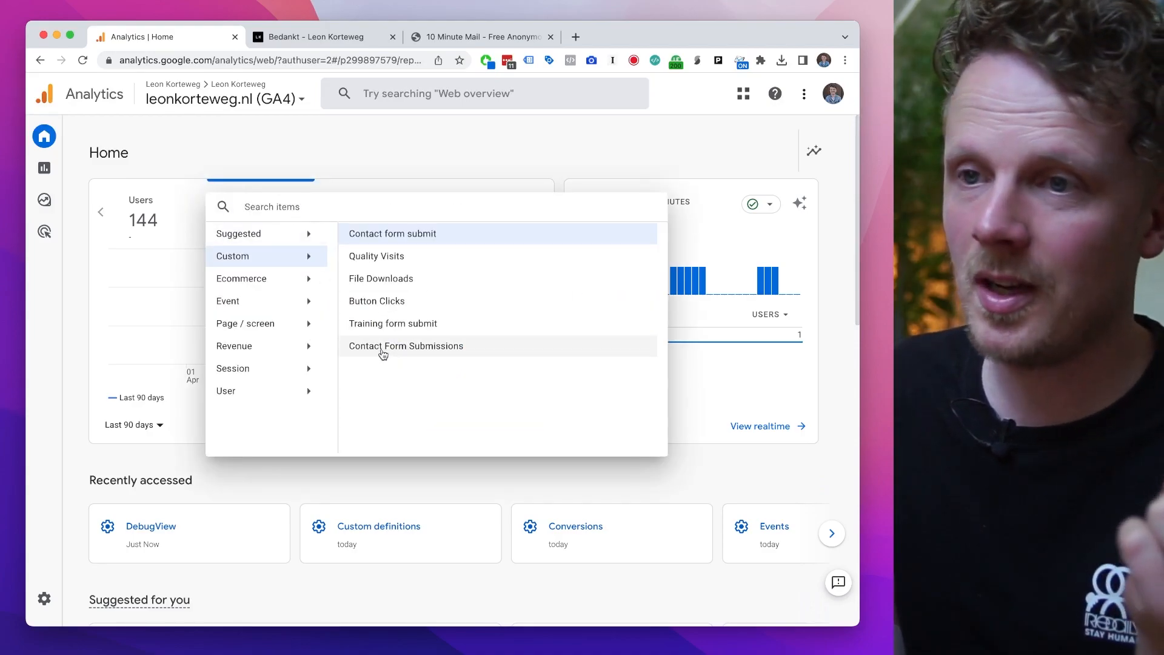
left_click(388, 347)
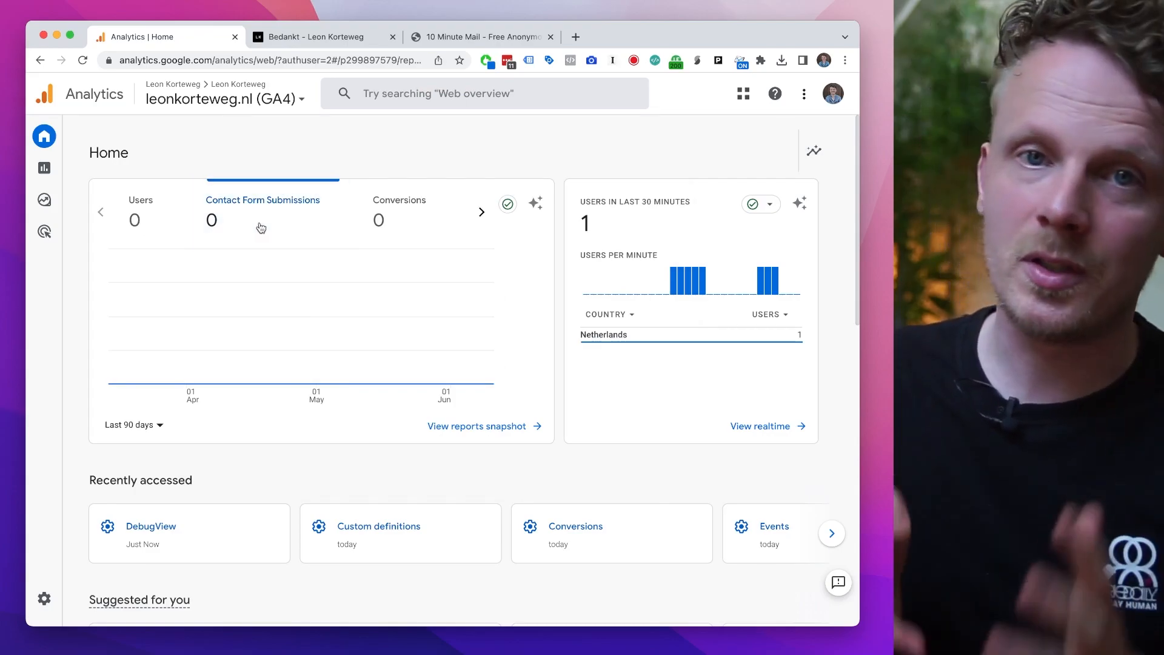
Step: Open the Engagement Conversions report and review its table of conversions by event name
left_click(73, 170)
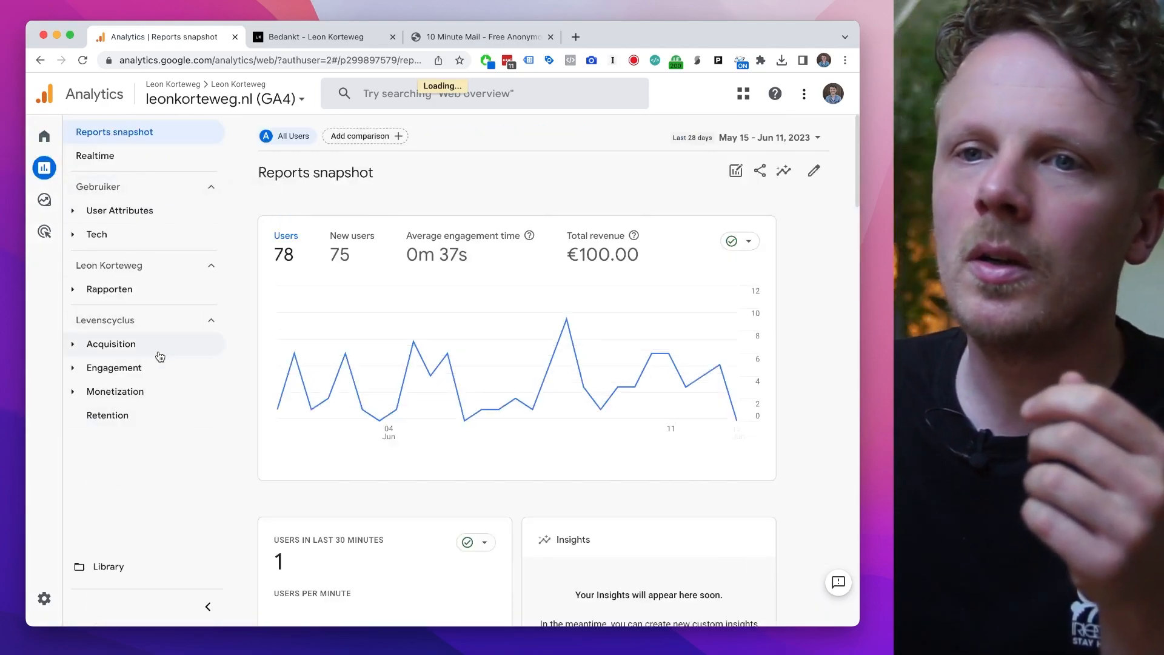
left_click(155, 368)
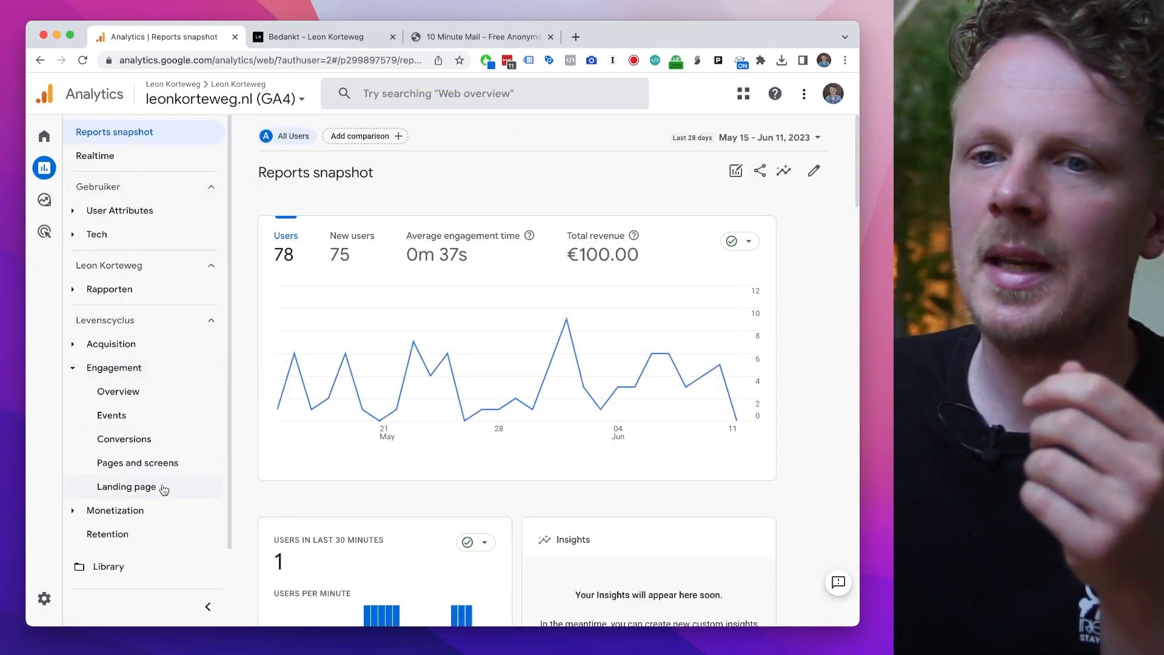
left_click(160, 447)
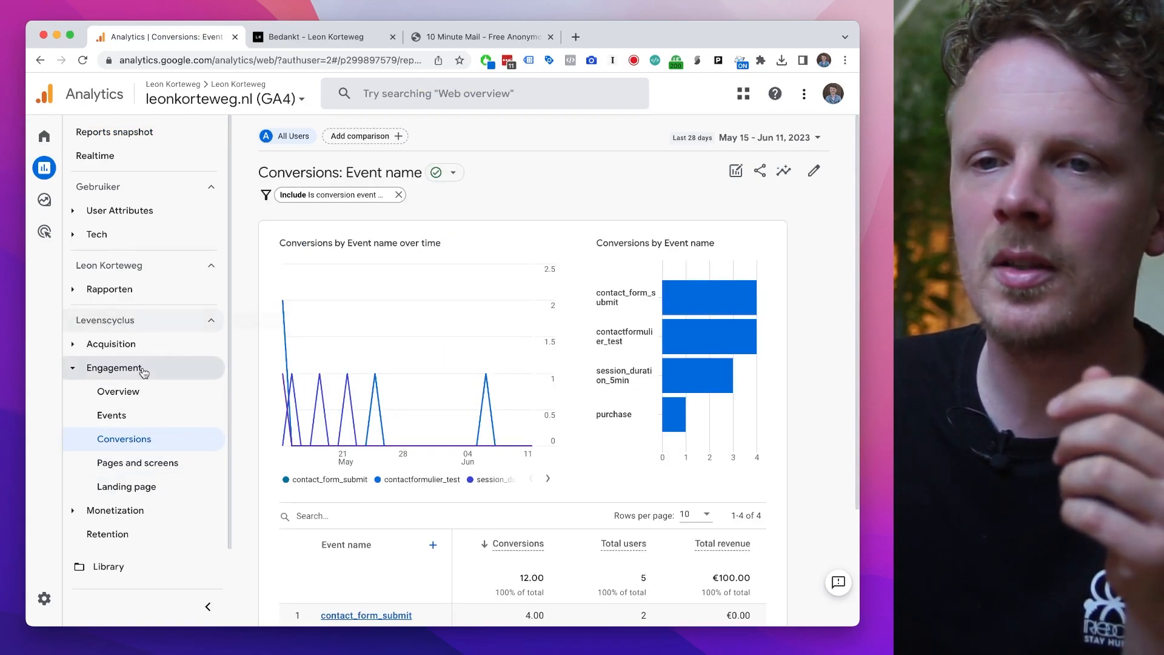
scroll(325, 409, "down", 5)
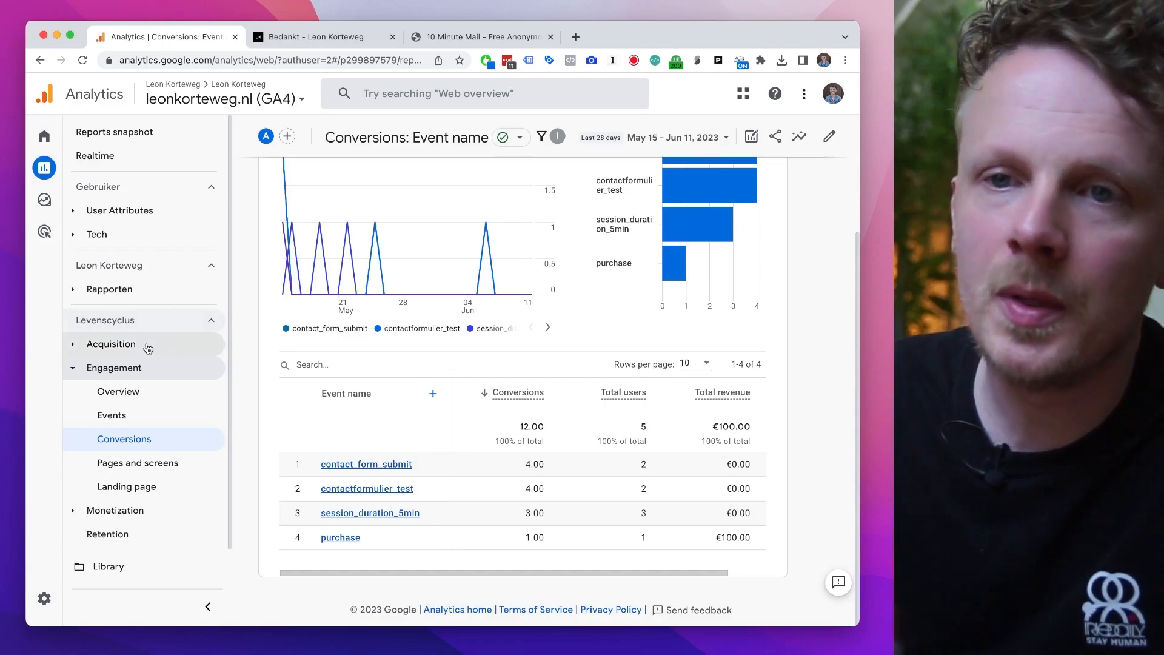
Step: Open the Traffic acquisition report and limit its Conversions column to the contact_form_example event
left_click(146, 345)
left_click(162, 417)
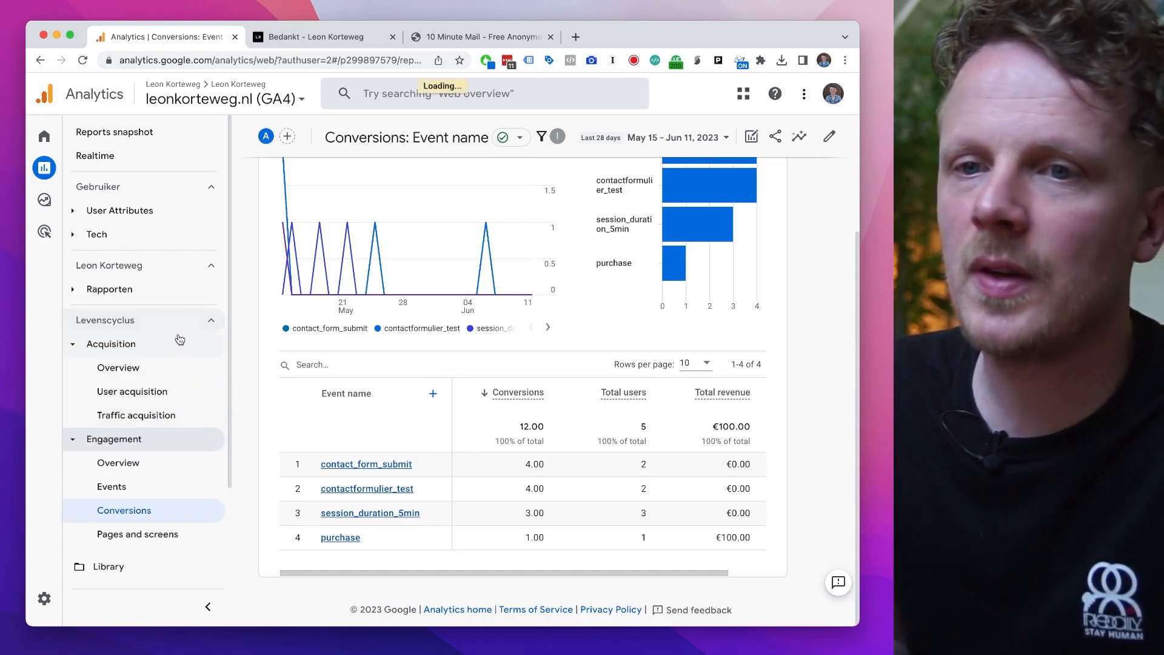
scroll(691, 424, "right", 10)
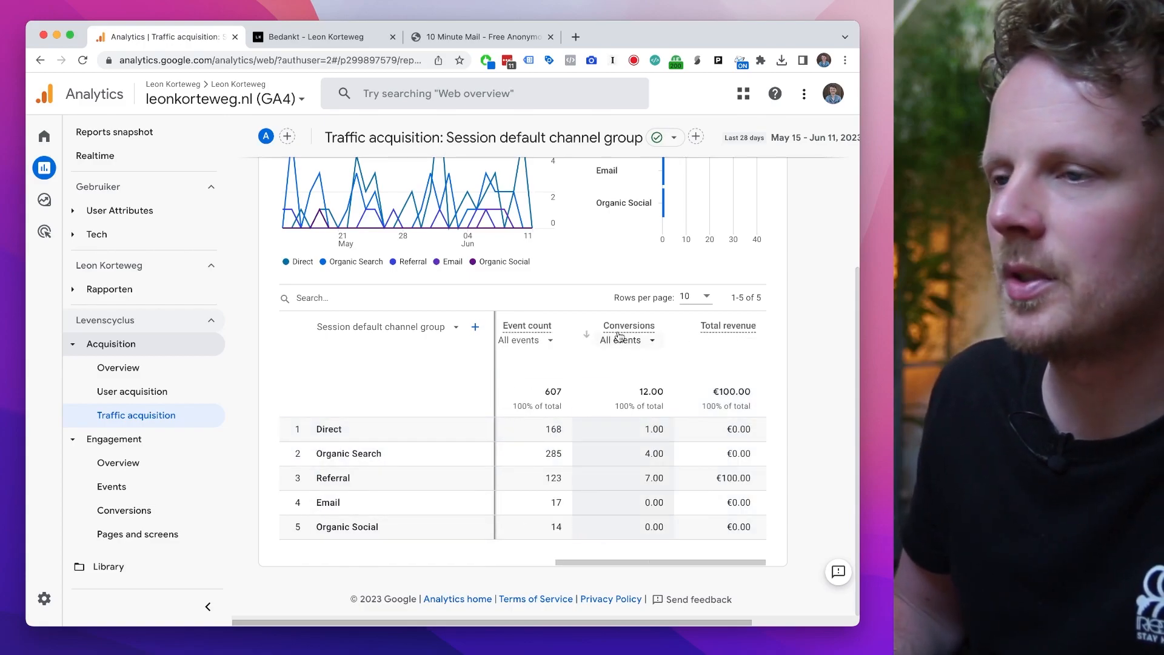
left_click(627, 340)
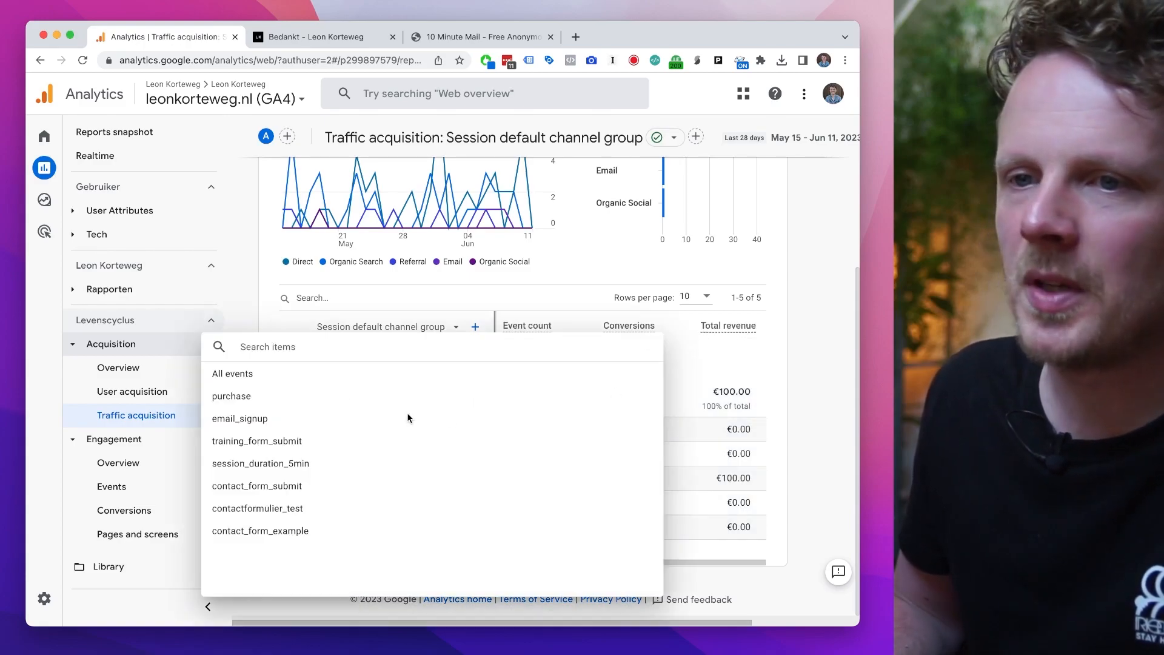
left_click(265, 539)
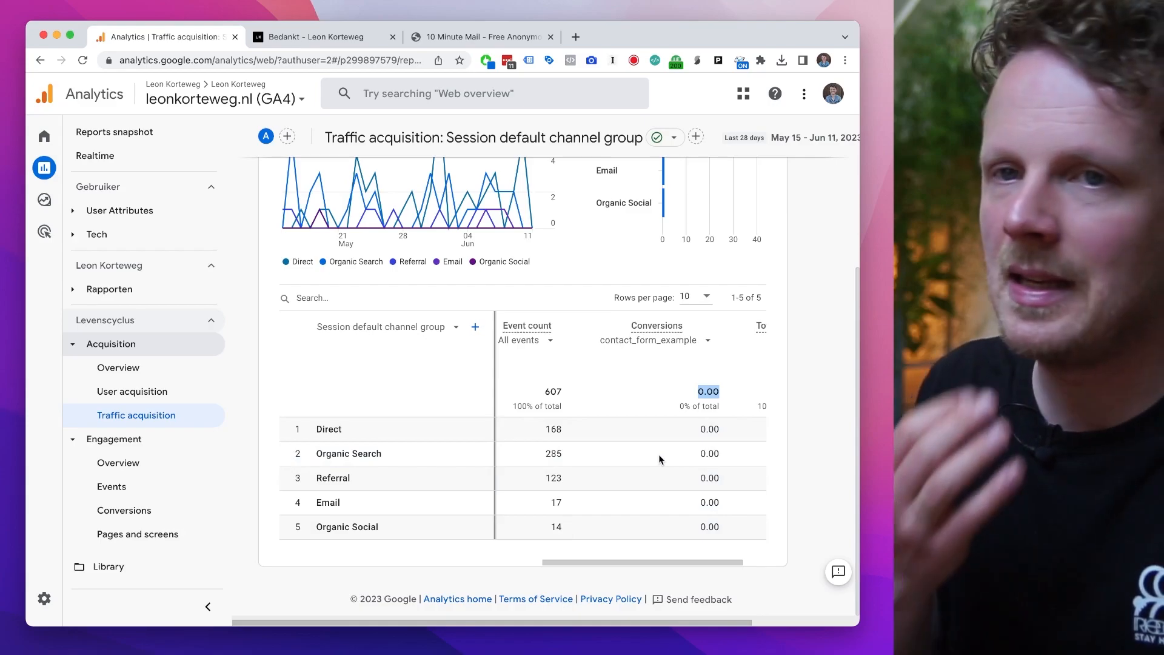
Step: Open the Tech details report by browser and limit its Conversions column to contact_form_example
left_click(124, 238)
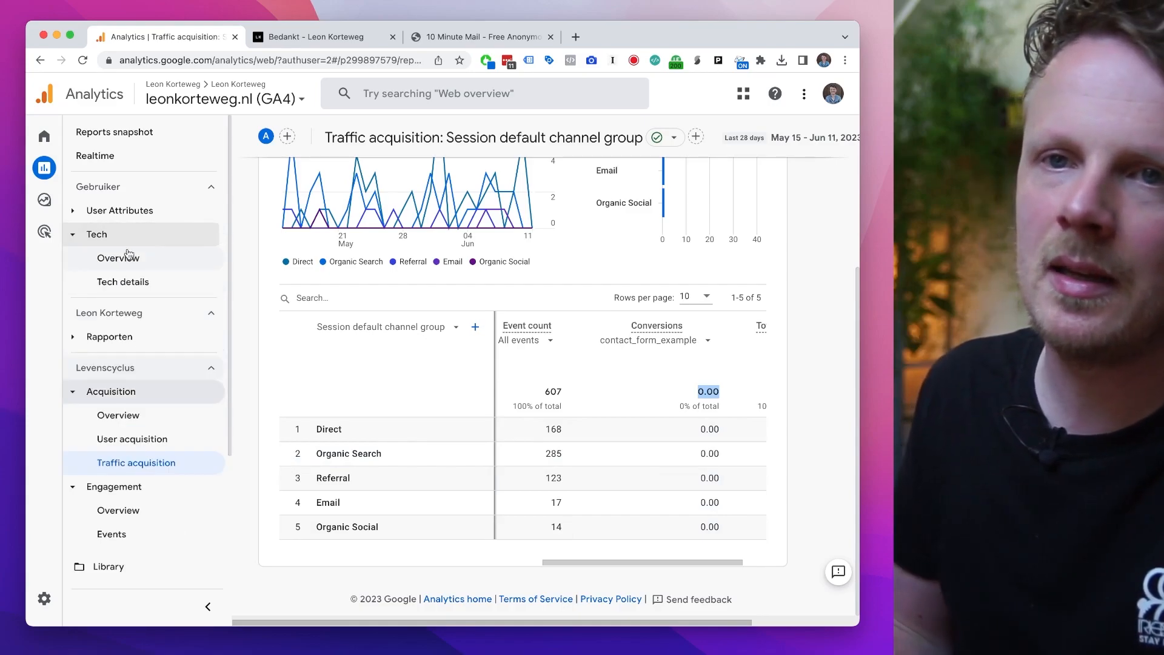
left_click(132, 288)
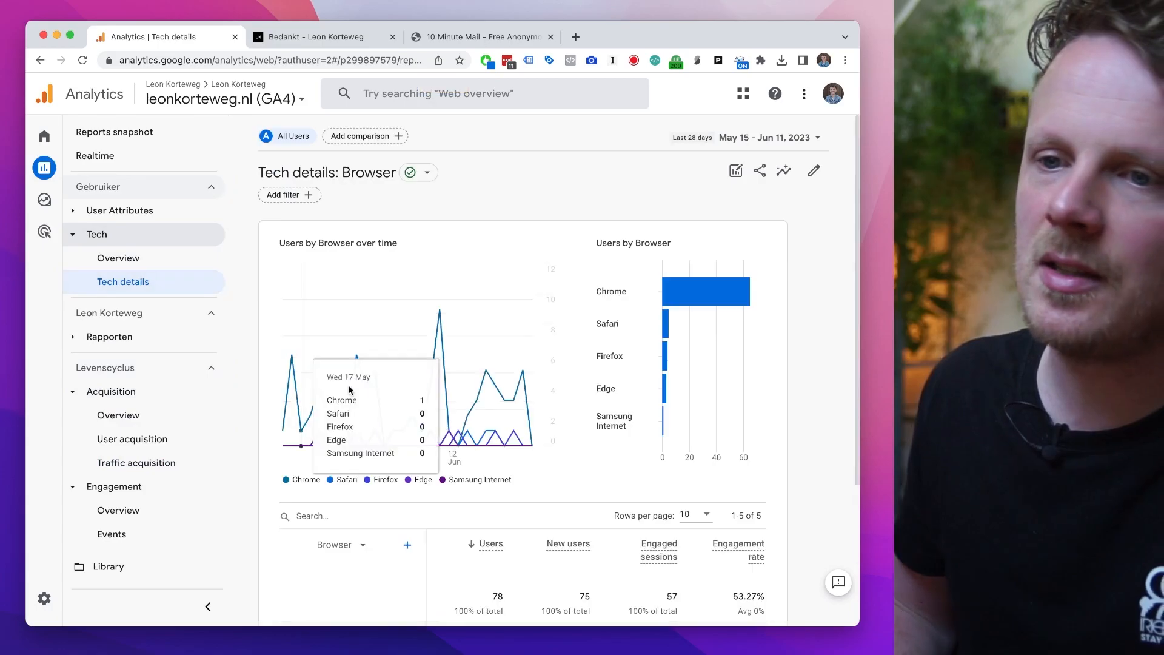
scroll(346, 499, "down", 2)
scroll(594, 461, "right", 5)
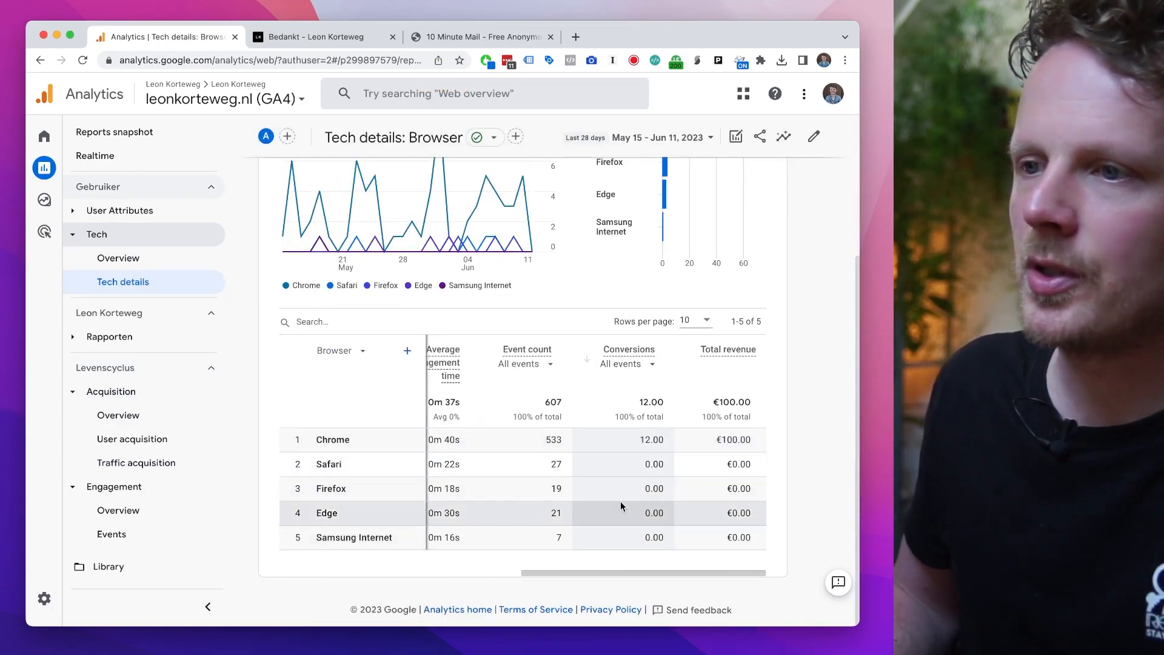
left_click(627, 364)
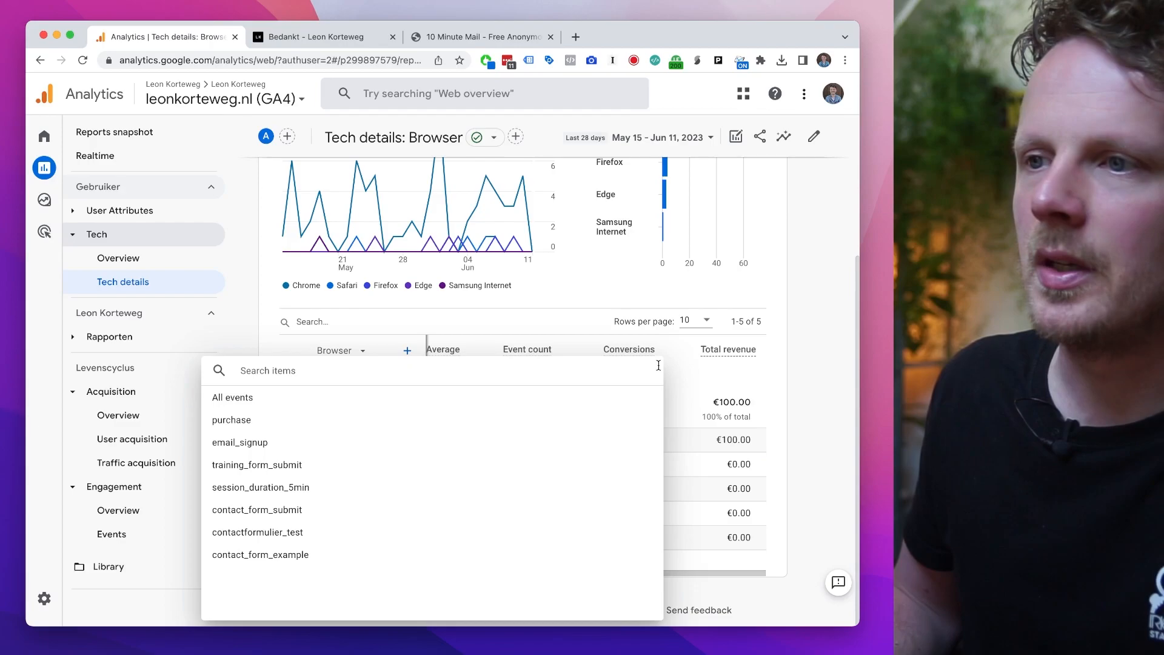
left_click(252, 560)
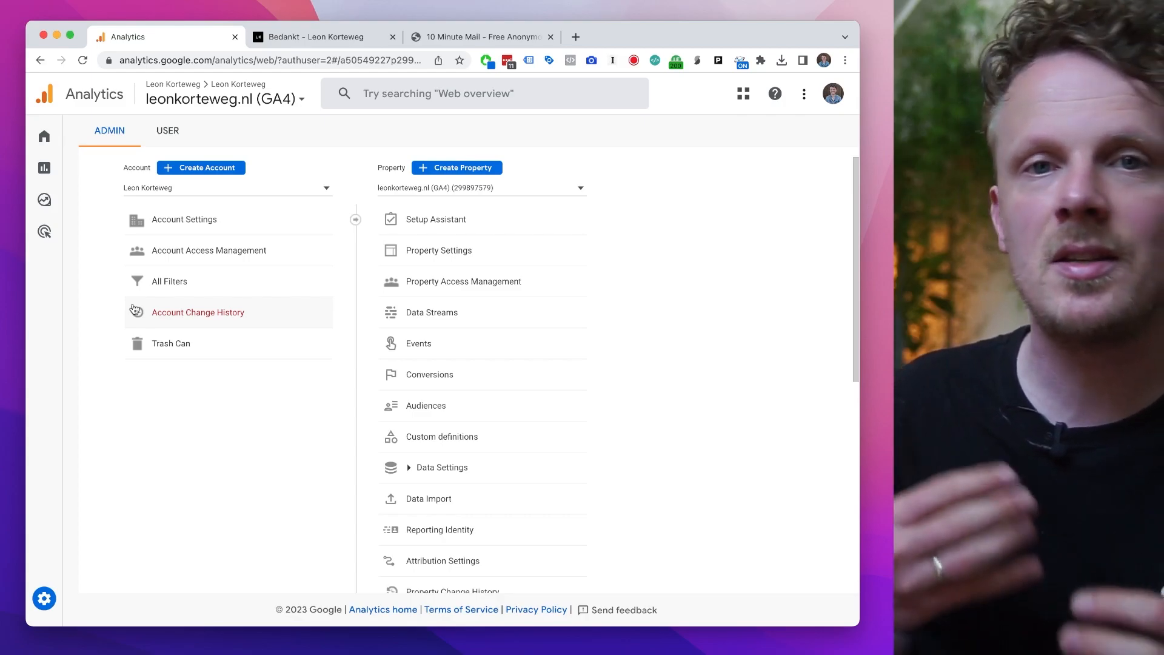
Step: Review the property's conversion events and its list of existing events in the Admin settings
left_click(458, 348)
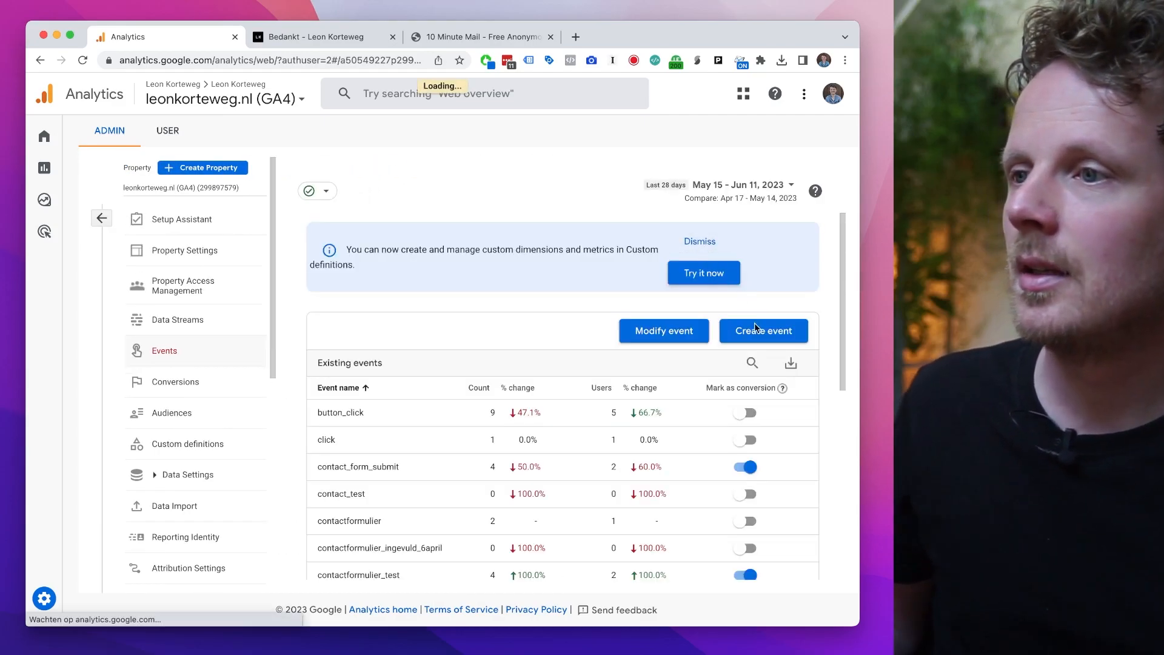
left_click(206, 392)
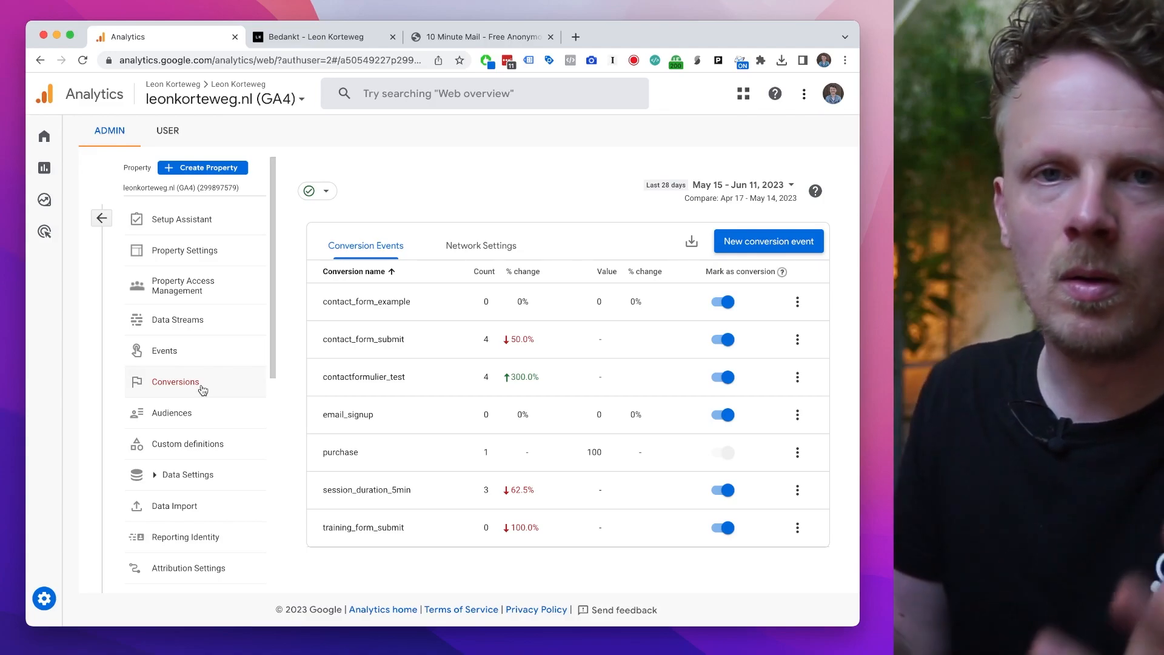
left_click(174, 350)
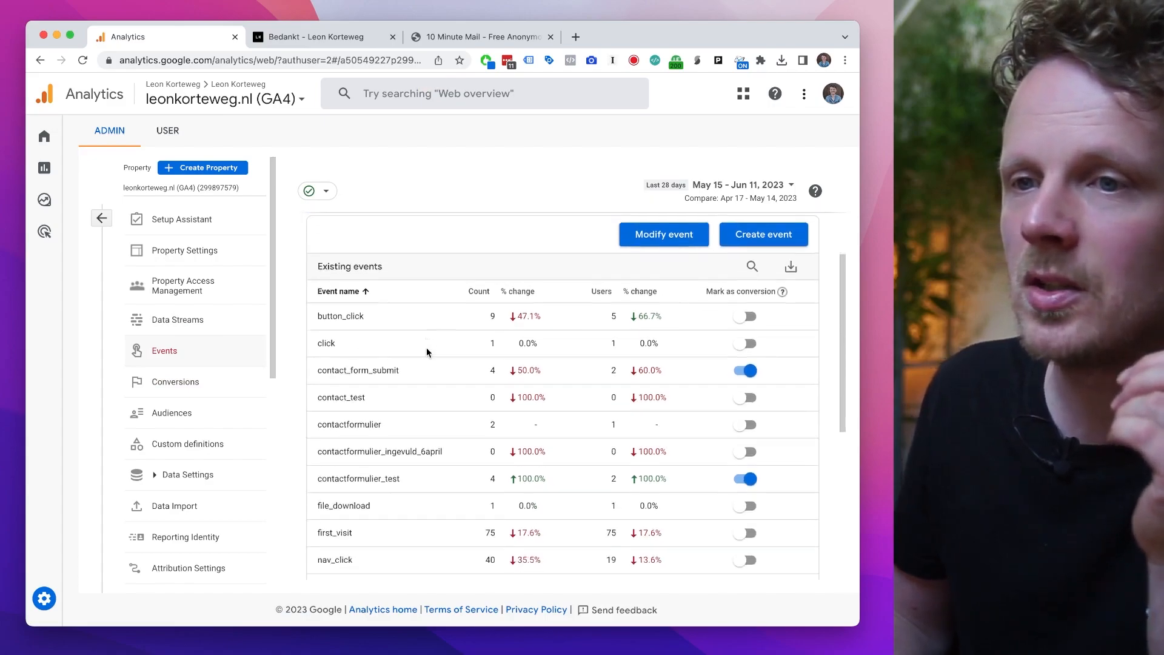
scroll(427, 348, "down", 5)
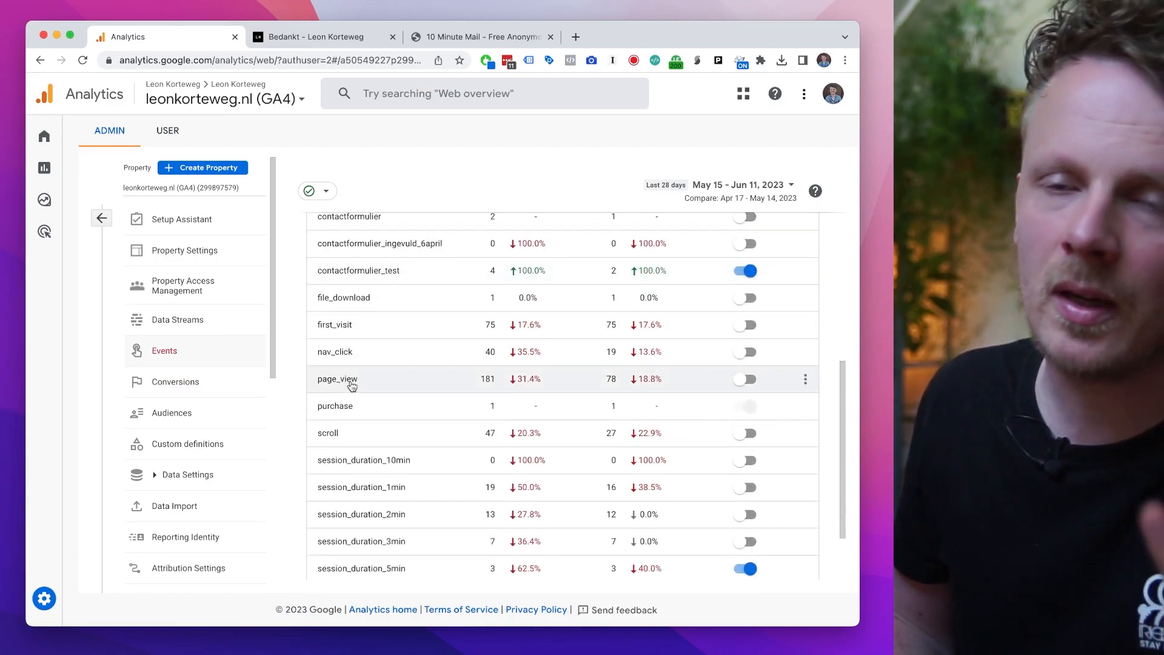